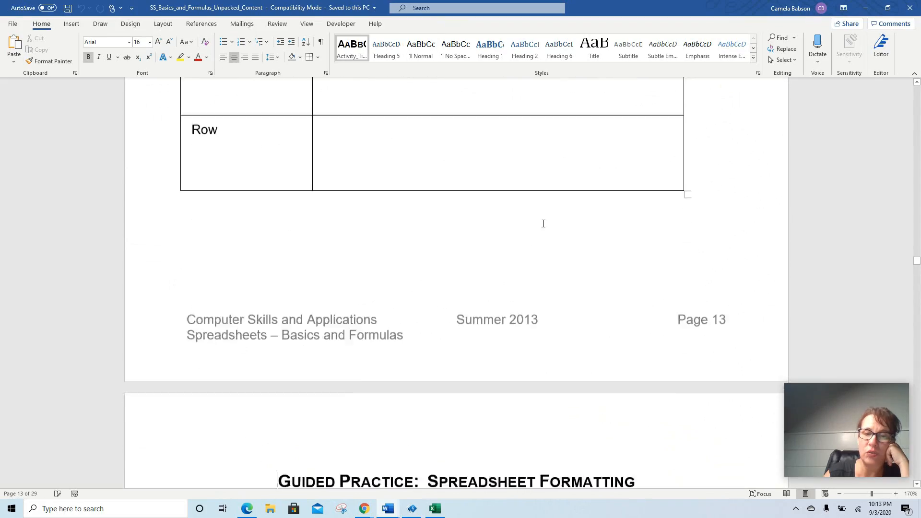
- Find the "Fun with Basic Formulas & Functions" worksheet in the SS_Basics_and_Formulas_Unpacked_Content document
key(Page_Down)
key(Page_Down)
key(Page_Down)
key(Page_Down)
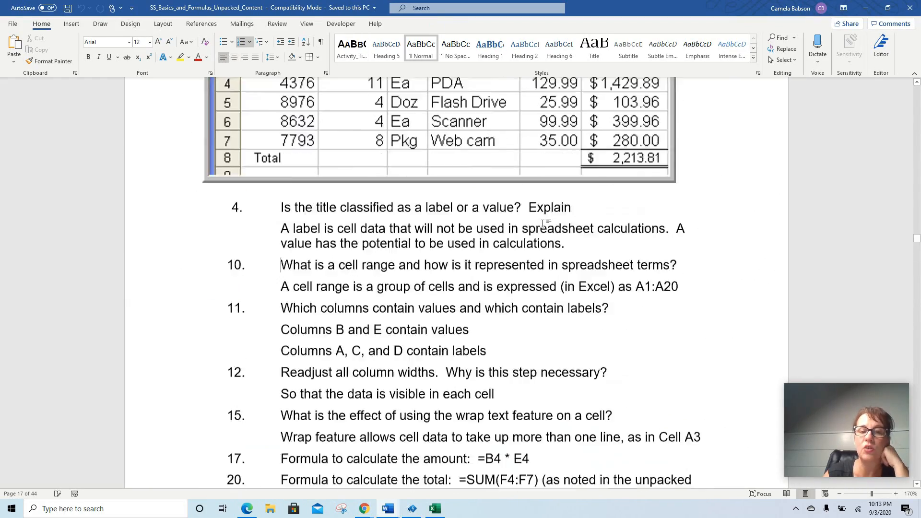
key(Page_Down)
key(Page_Down)
key(Page_Down)
key(Page_Down)
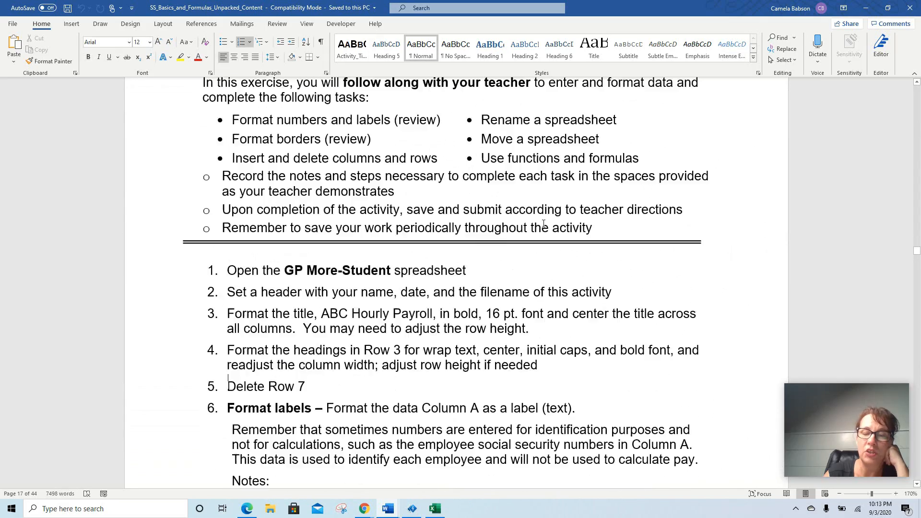
key(Page_Down)
key(Page_Down)
key(Page_Down)
key(Page_Down)
key(Page_Down)
key(Page_Down)
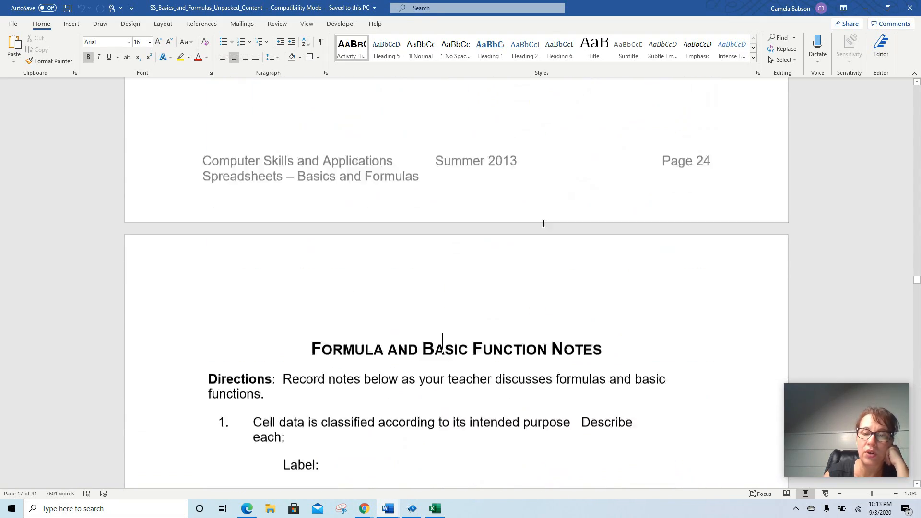
key(Page_Down)
key(Page_Down)
key(Page_Down)
key(Page_Down)
key(Page_Down)
key(Page_Down)
key(Page_Down)
key(Page_Down)
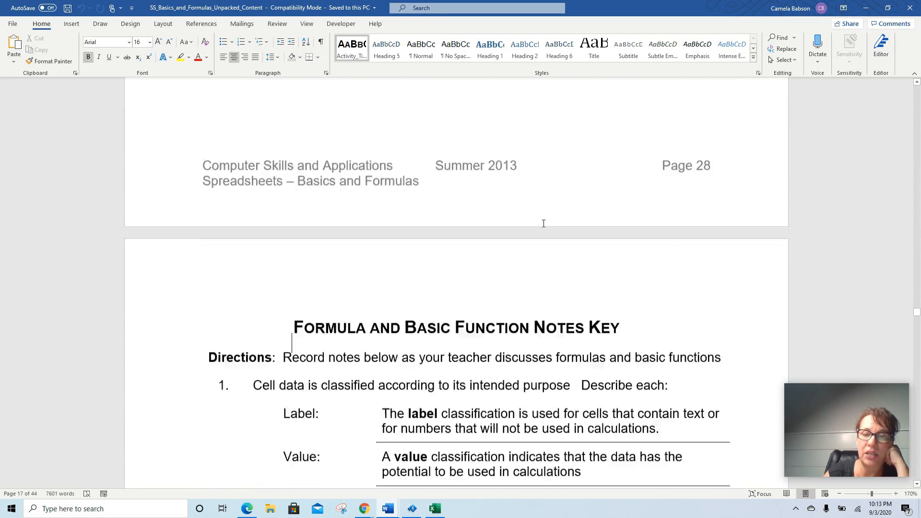
key(Page_Down)
key(Page_Down)
key(Page_Down)
key(Page_Down)
key(Page_Down)
key(Page_Down)
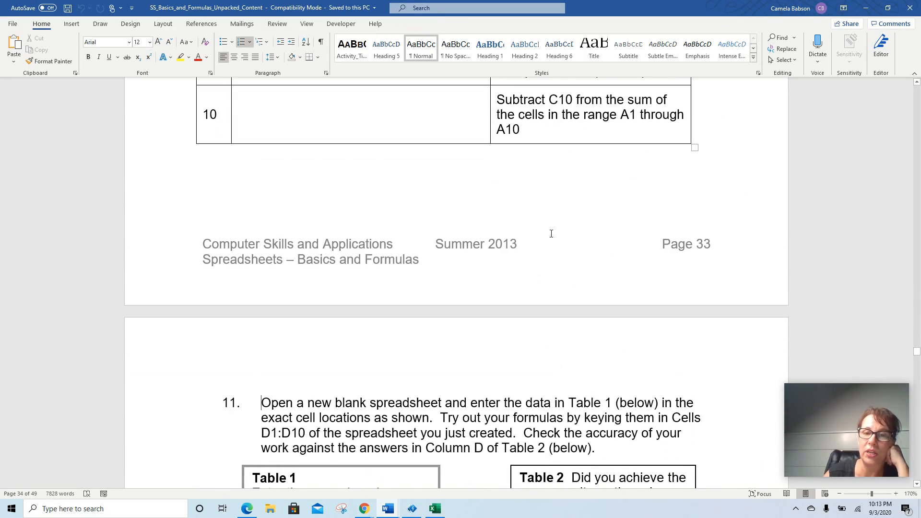
scroll(551, 234, up, 10)
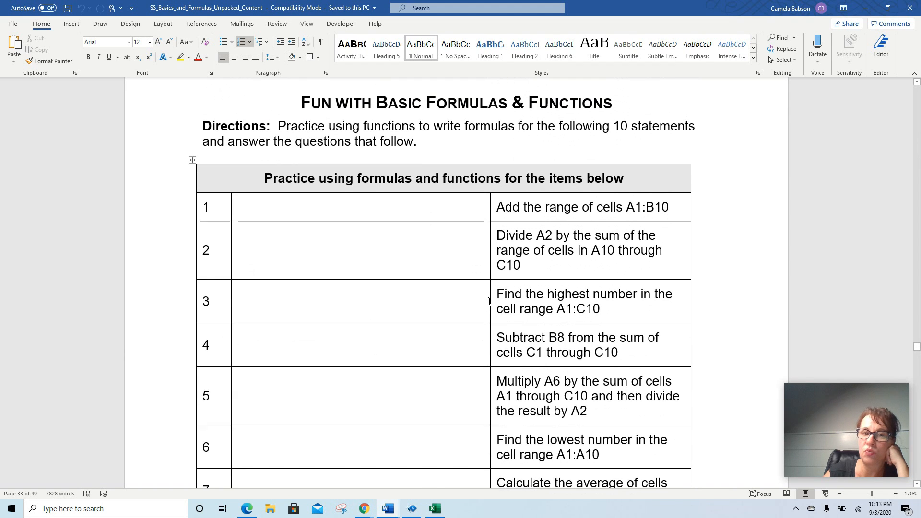
scroll(489, 301, up, 2)
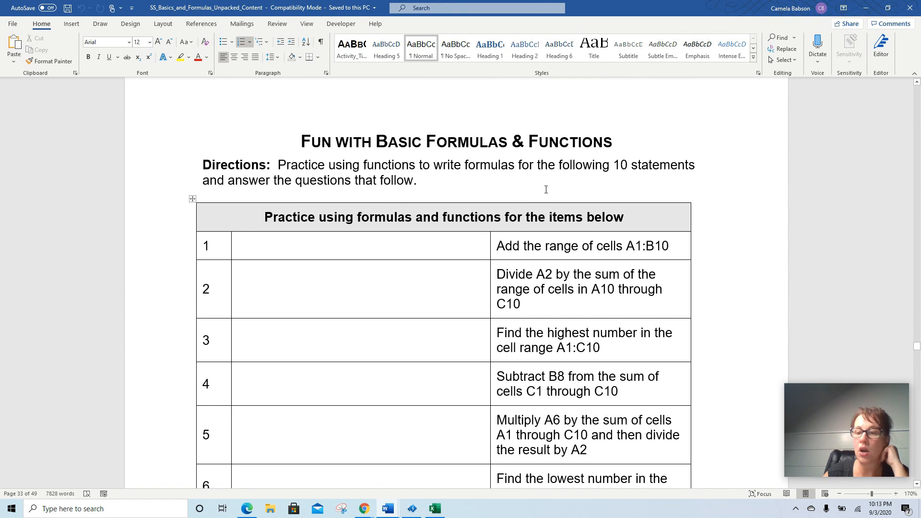
- Examine the worksheet's ten formula statements, the Table 1 input numbers, the Table 2 answers and the follow-up questions
scroll(548, 188, down, 15)
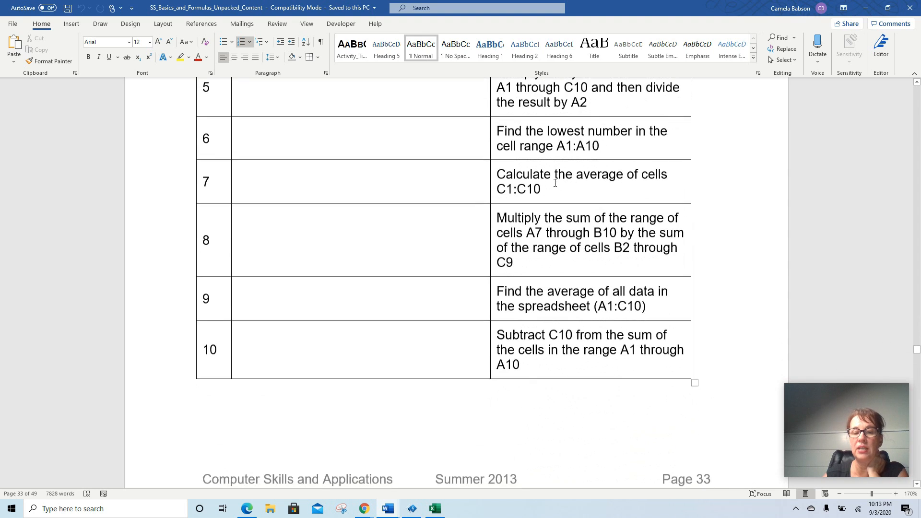
scroll(555, 183, down, 3)
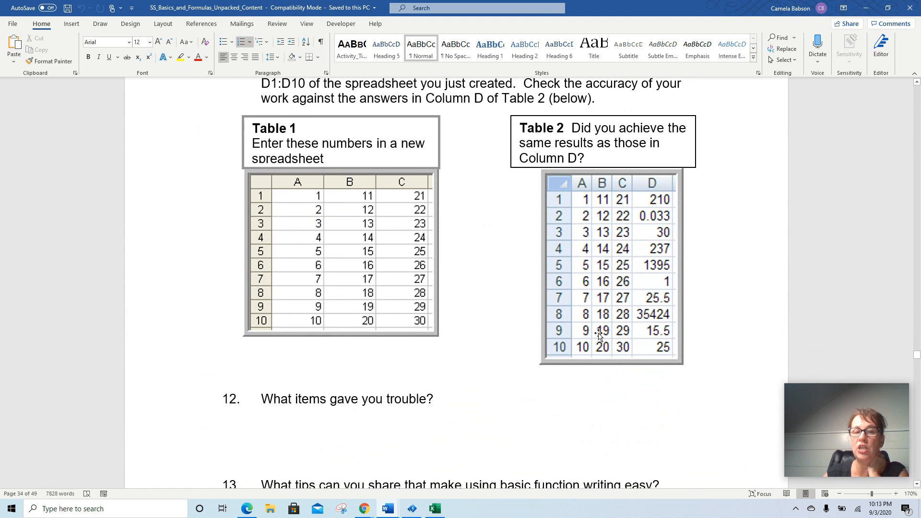
scroll(345, 318, down, 4)
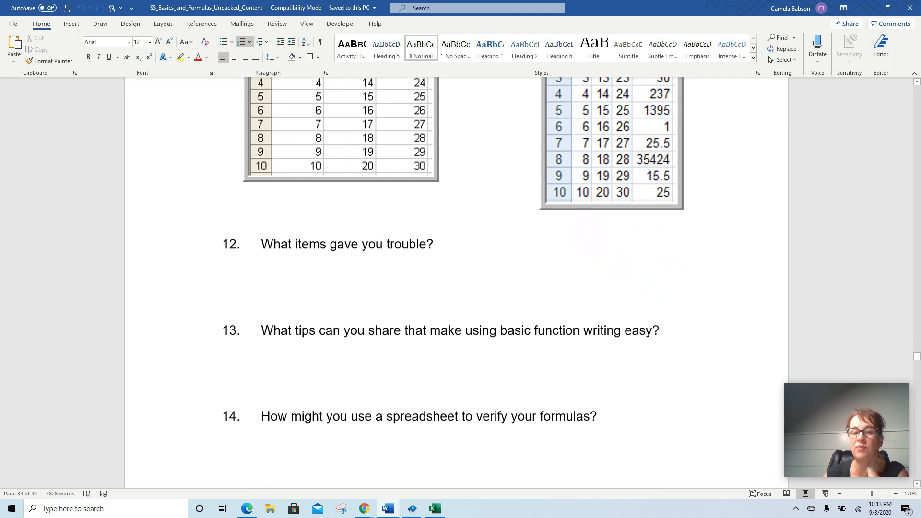
scroll(325, 285, down, 1)
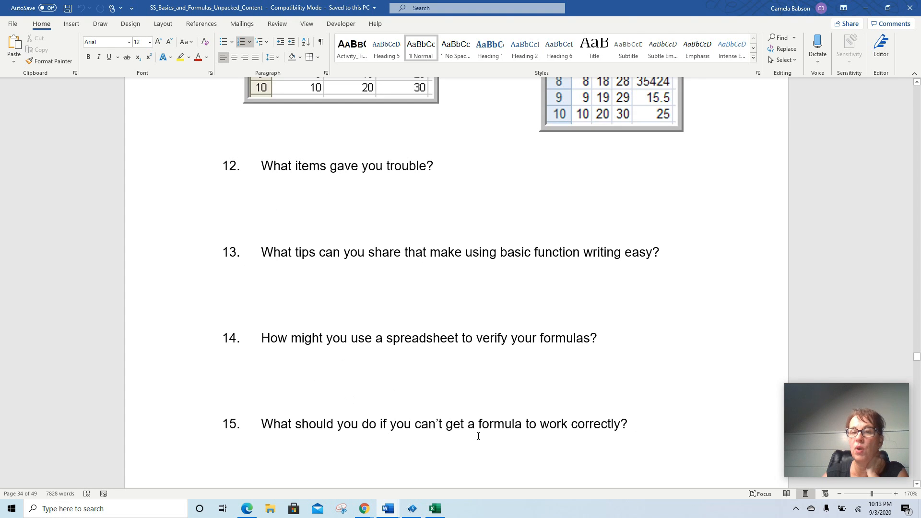
scroll(475, 427, up, 6)
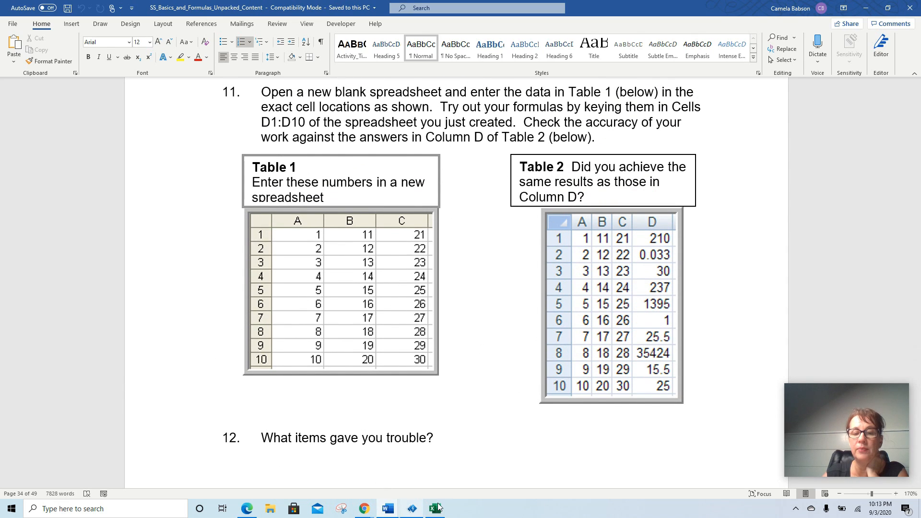
scroll(426, 276, up, 2)
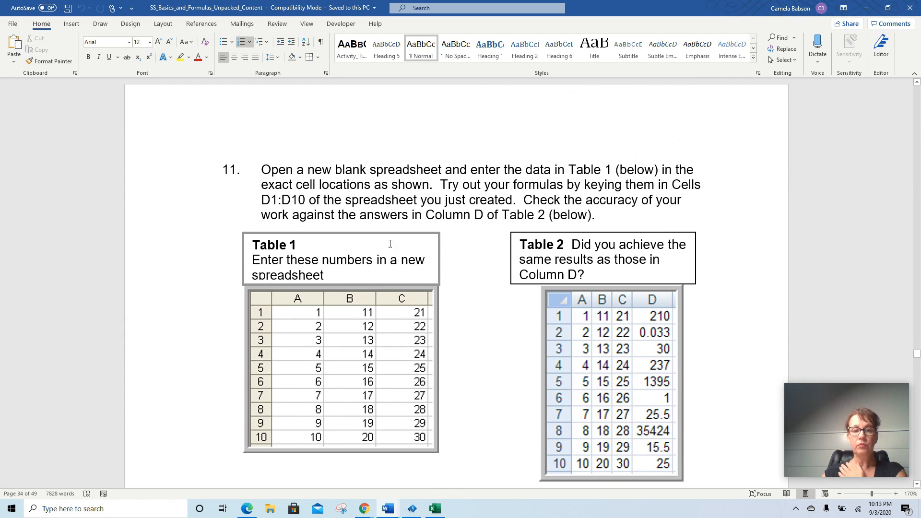
scroll(355, 287, down, 2)
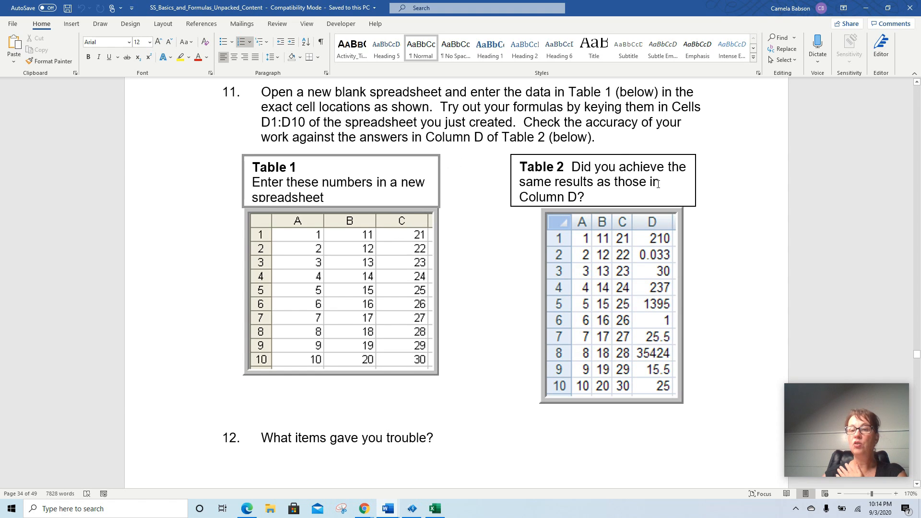
scroll(716, 240, up, 8)
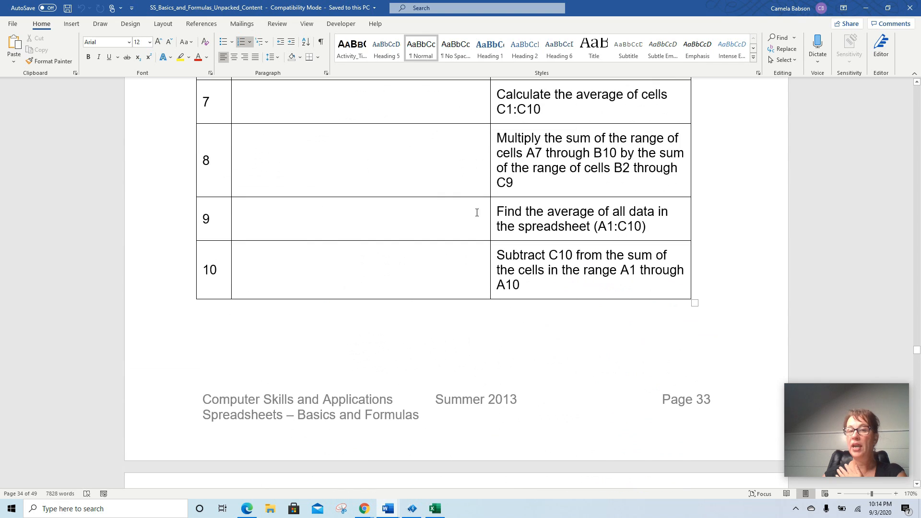
scroll(513, 277, down, 8)
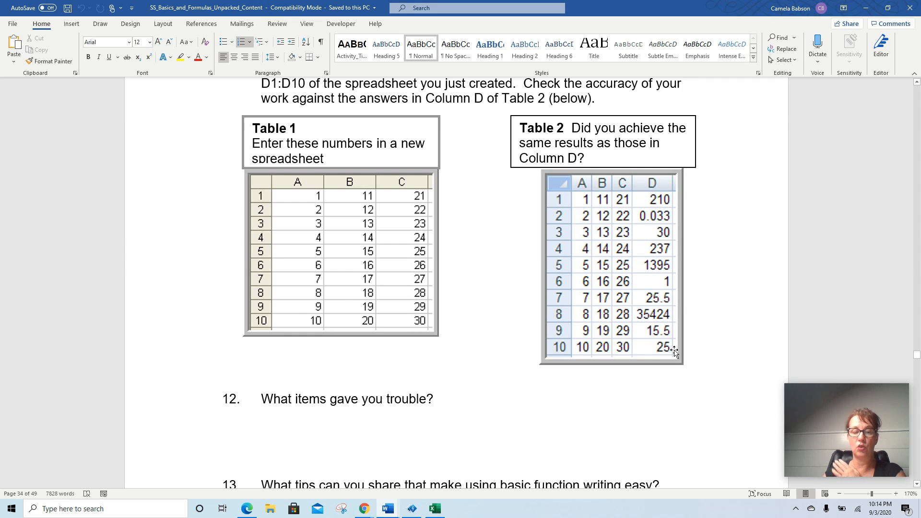
- Switch to the blank Excel workbook and enter 1, 2 and 3 in cells A1 to A3
click(435, 509)
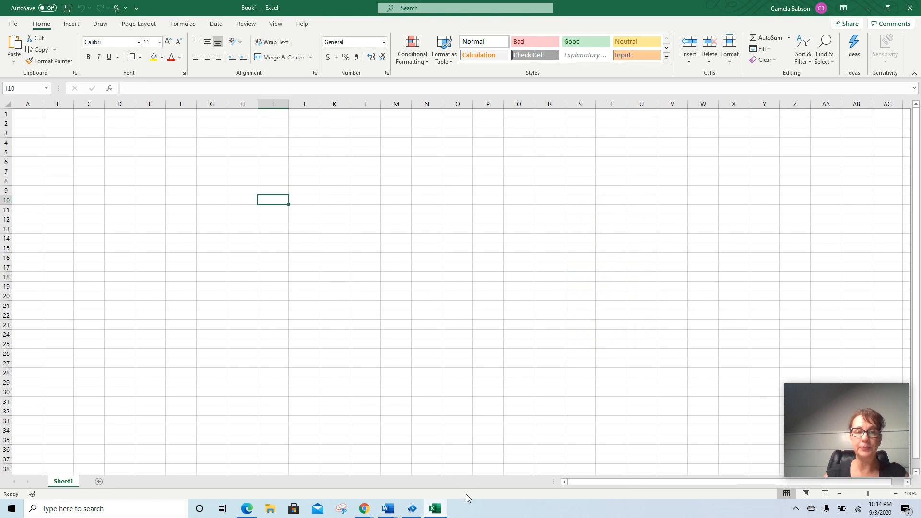
scroll(266, 207, up, 6)
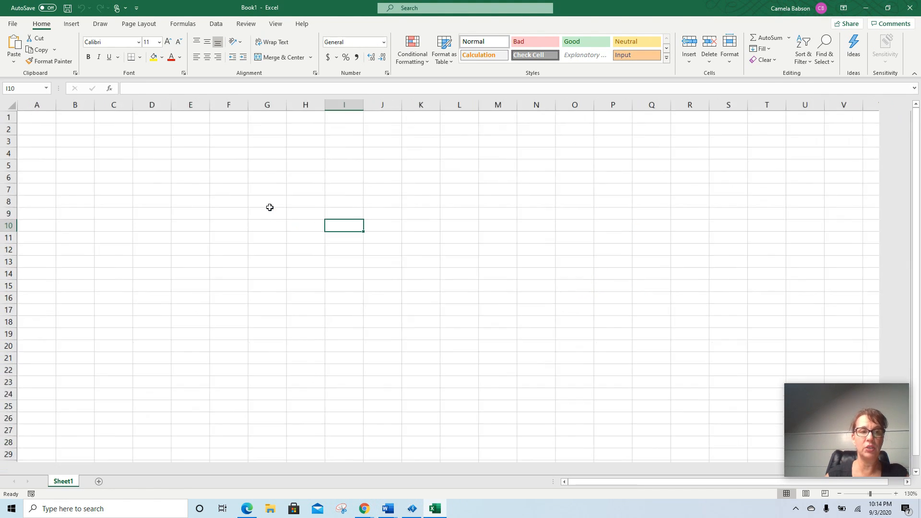
click(62, 126)
text(1)
key(Return)
text(2)
text(3)
key(Return)
key(Up)
text(2)
key(Return)
text(3)
key(Return)
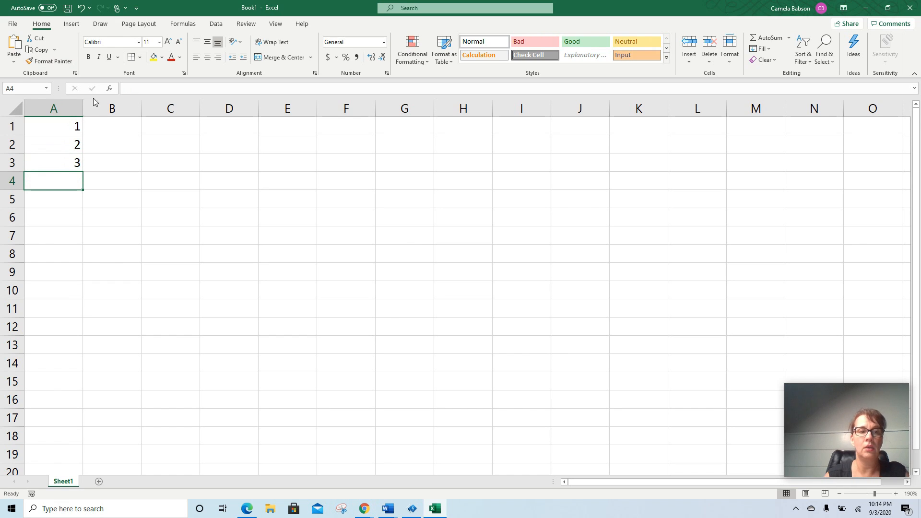
- Enter 11, 12 and 13 in cells B1 to B3
click(114, 124)
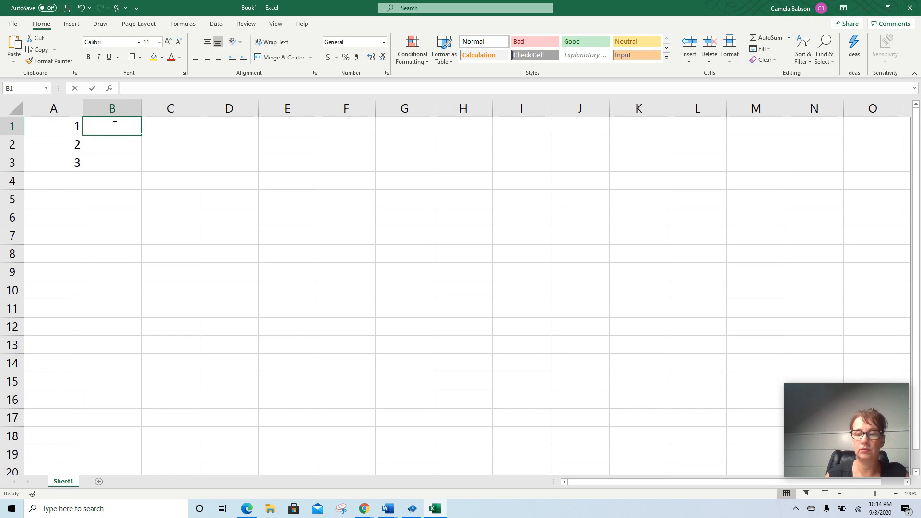
text(11)
key(Return)
text(12)
key(Return)
text(13)
key(Return)
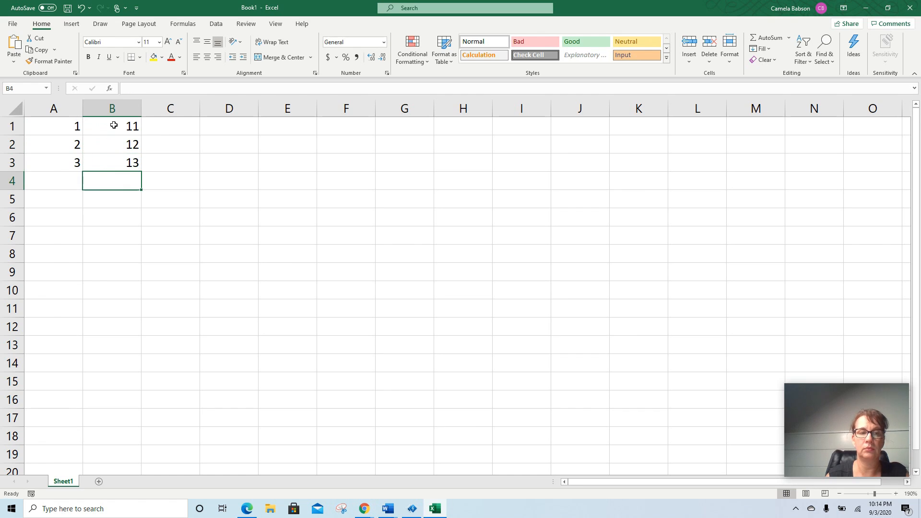
- Enter 21, 22 and 23 in cells C1 to C3, and fill the series in columns A to C down to row 9
click(161, 129)
text(21)
key(Return)
text(22)
key(Return)
text(23)
key(Return)
drag(66, 127, 190, 273)
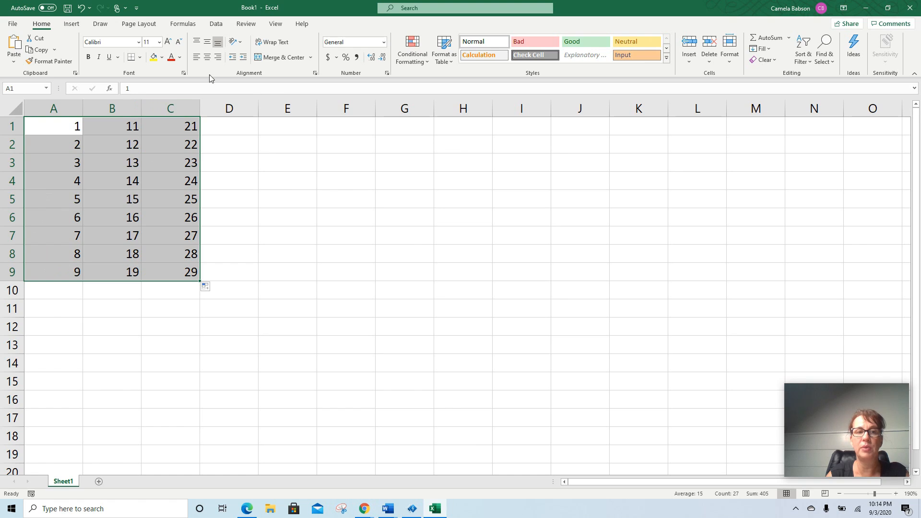
- Select cell D1 and switch to the Word document Fun with Basic Formulas TEMP, showing its formula table
click(233, 127)
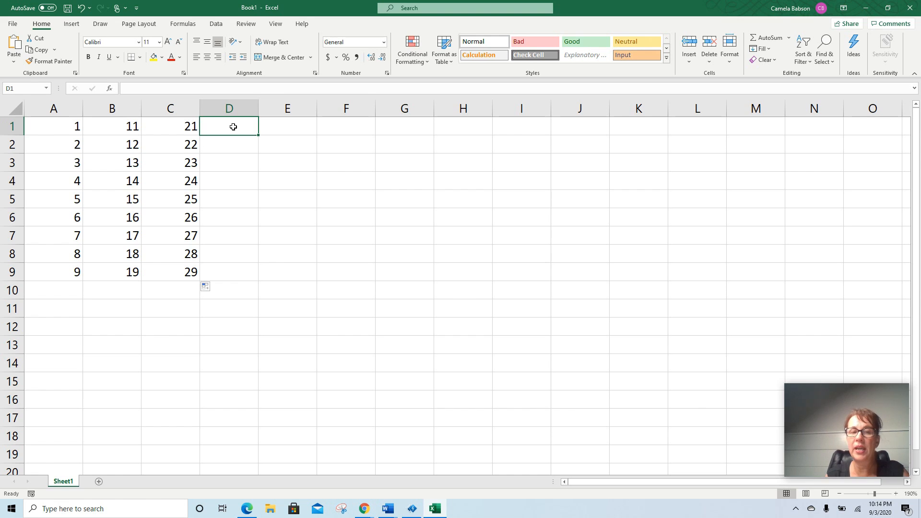
key(alt+Tab)
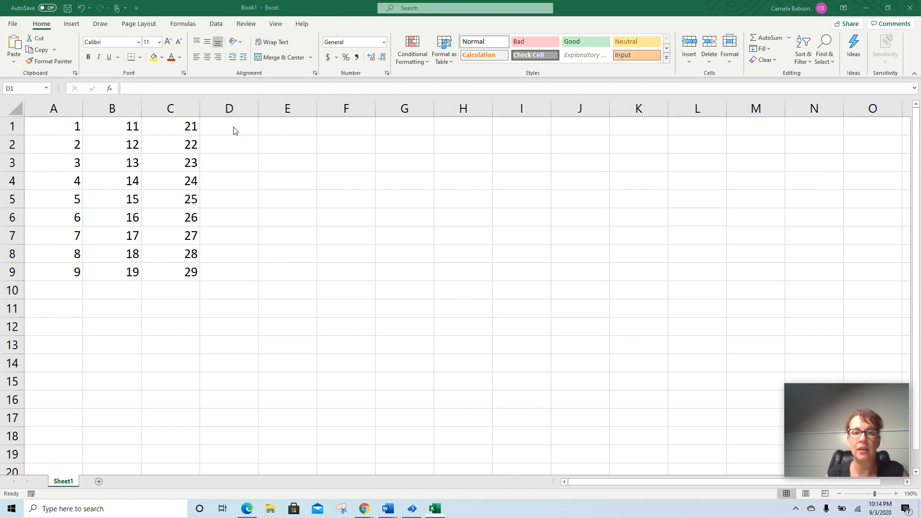
scroll(269, 145, up, 10)
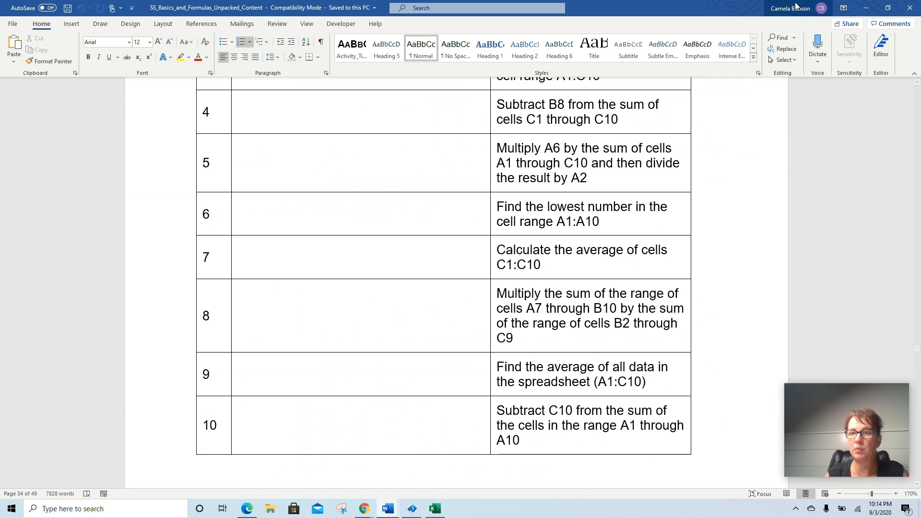
key(alt+Tab)
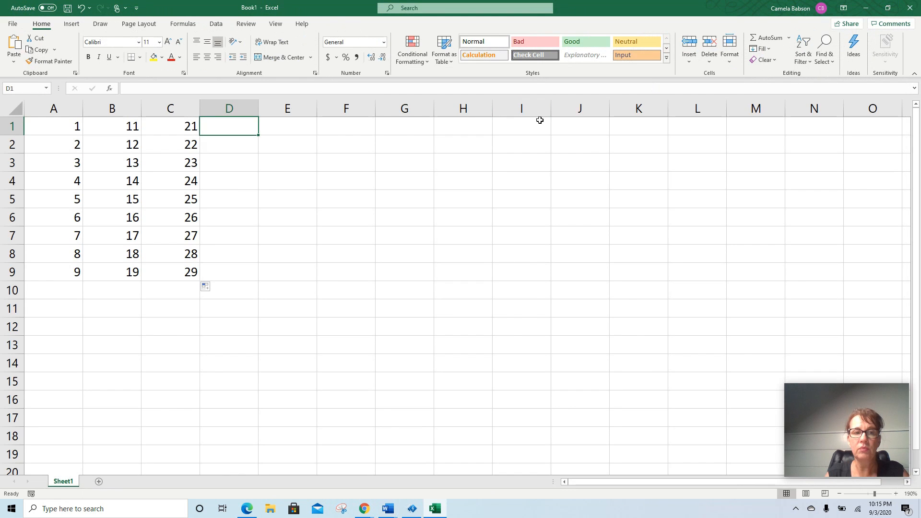
key(alt+Tab)
scroll(565, 124, up, 4)
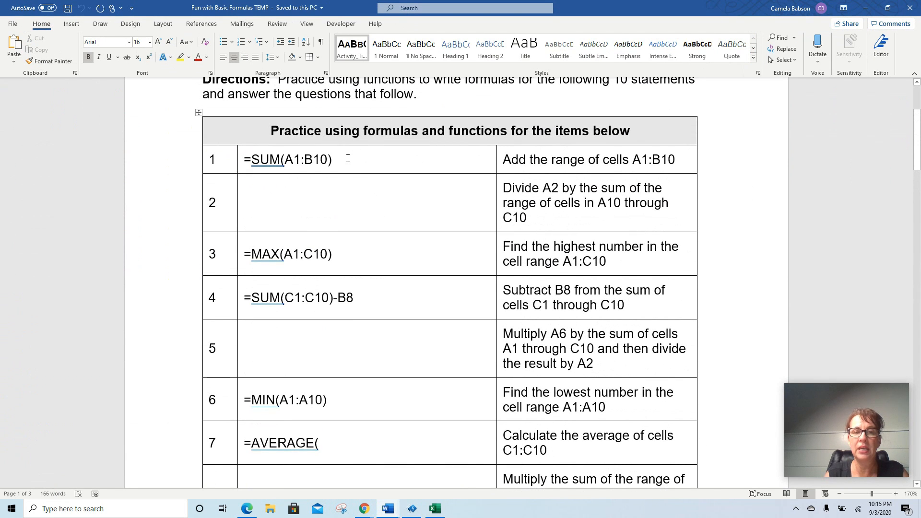
- Review the item 1 formula, highlighting its equals sign, the SUM function name and the range A1:B10 in the statement
drag(354, 155, 250, 167)
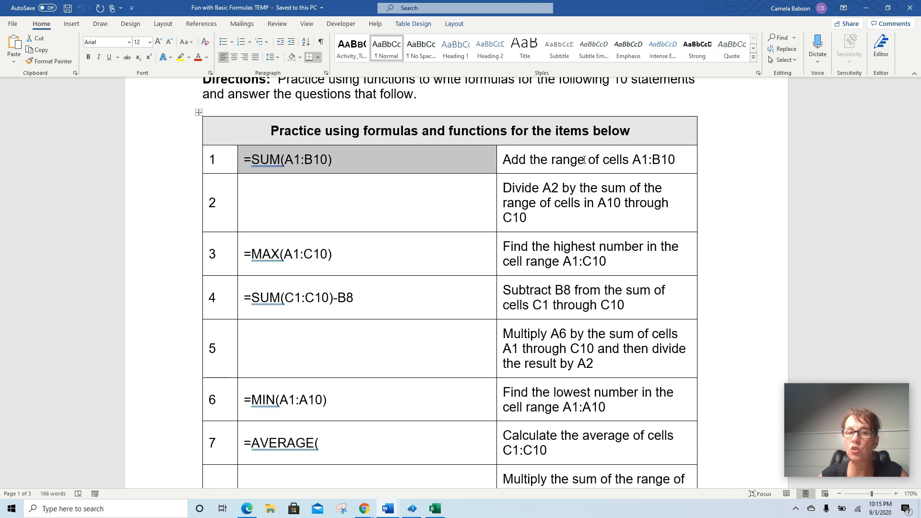
click(343, 164)
drag(244, 162, 251, 163)
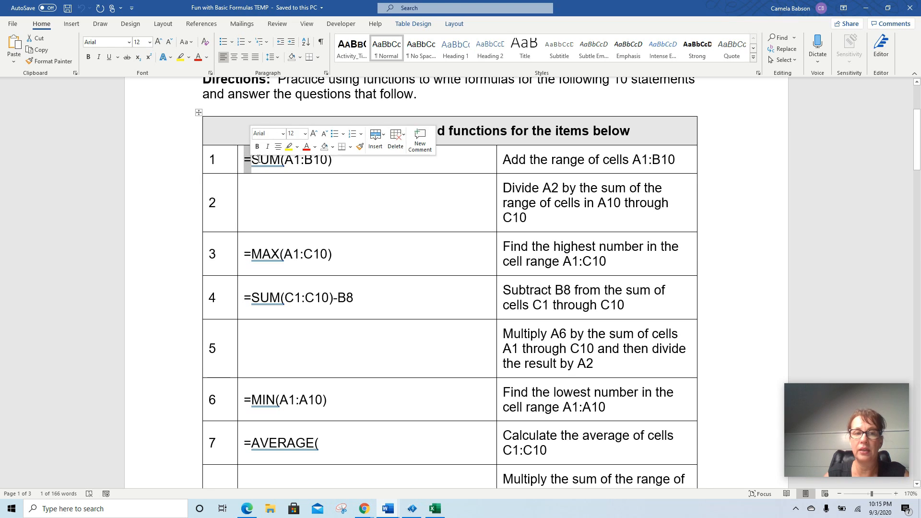
click(255, 159)
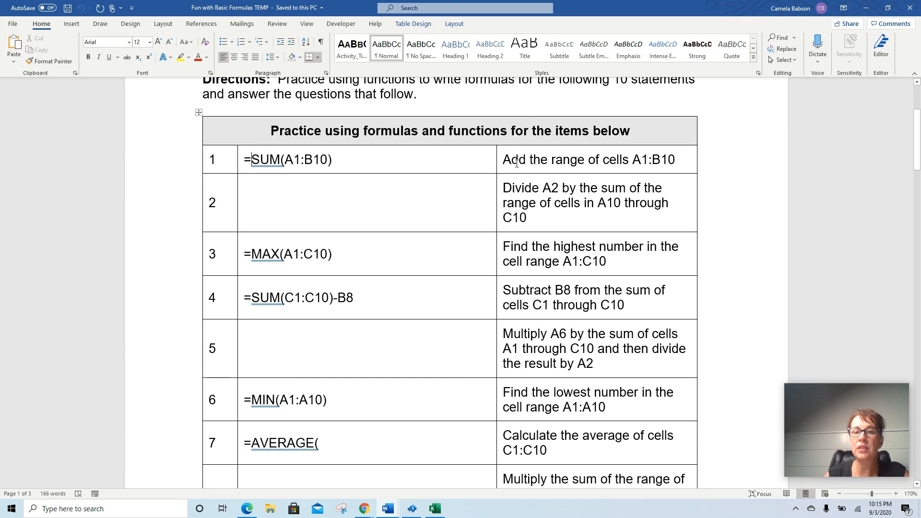
drag(251, 160, 278, 159)
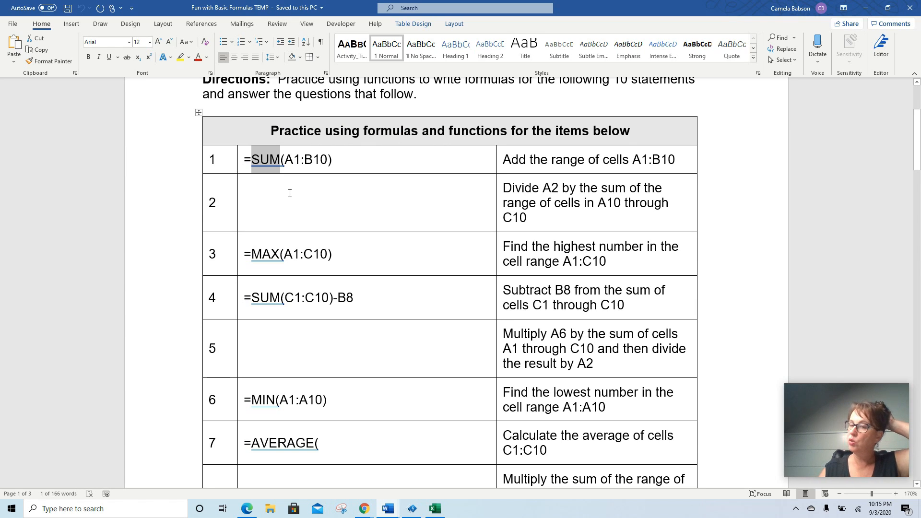
click(282, 160)
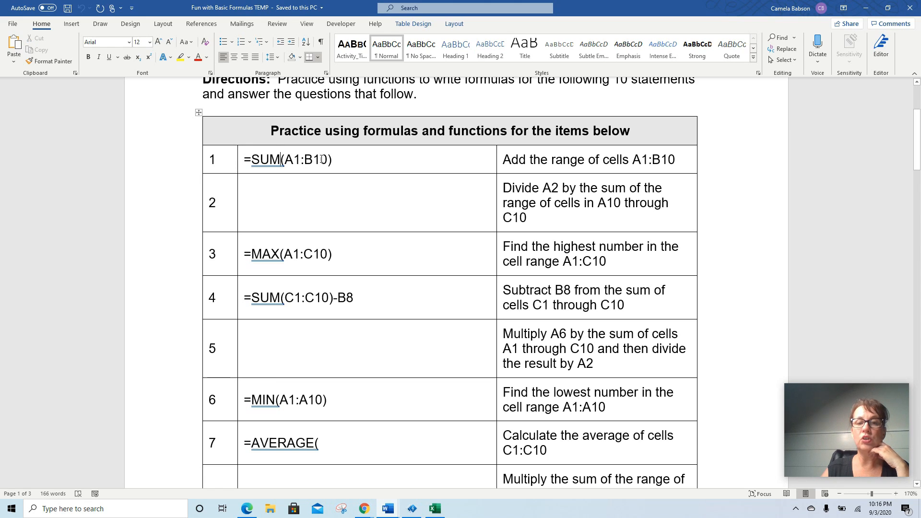
drag(634, 160, 674, 155)
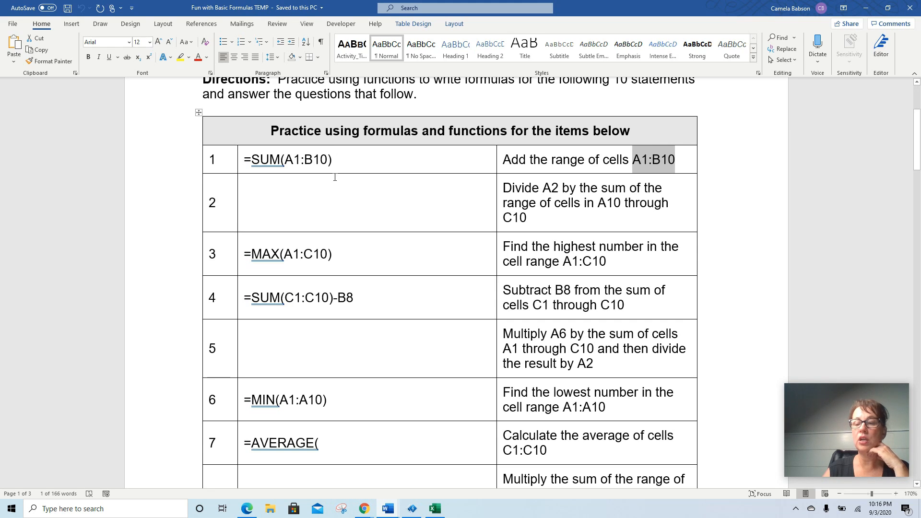
- Copy the item 1 formula =SUM(A1:B10) from the Word table and paste it into cell D1 in Excel
drag(341, 159, 243, 169)
key(ctrl+c)
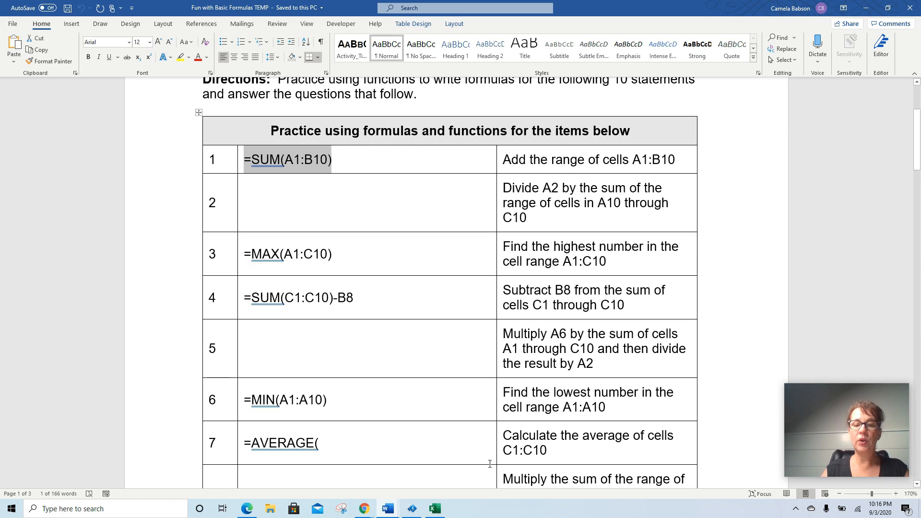
click(435, 508)
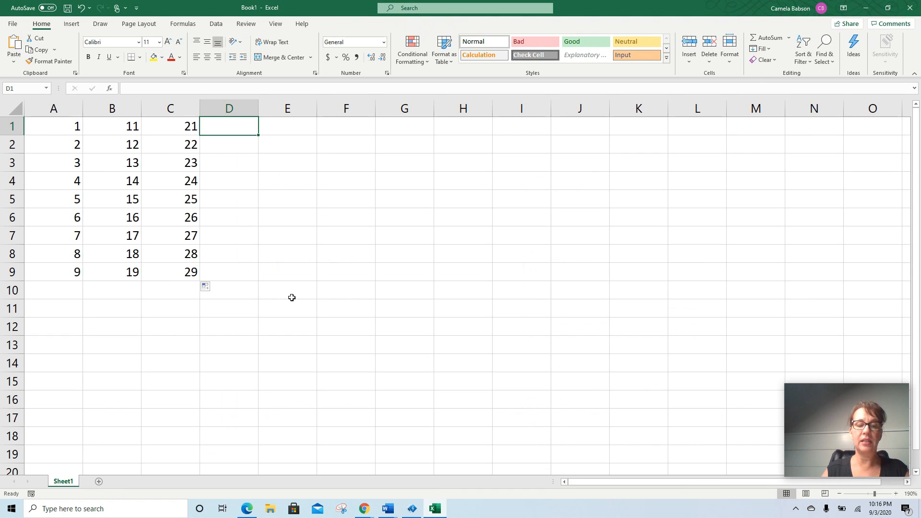
key(ctrl+v)
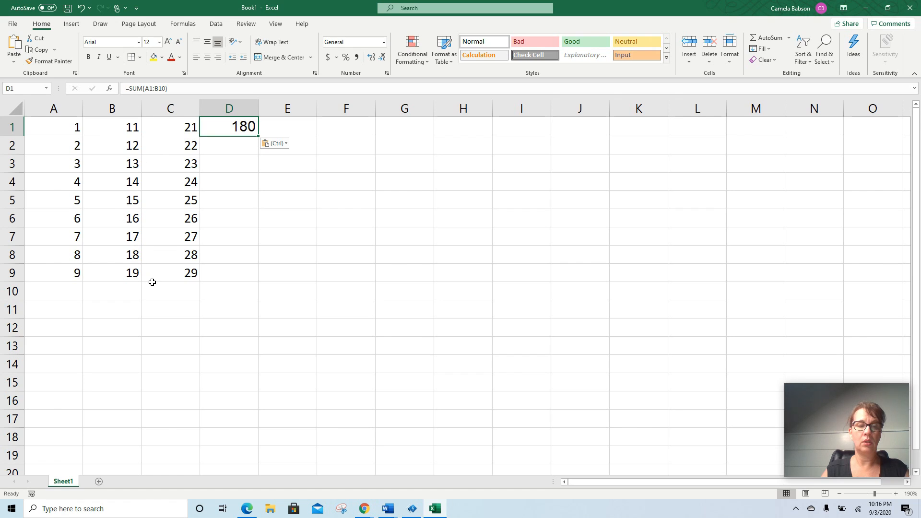
- Extend the number series in columns A to C down to row 10
drag(72, 274, 161, 273)
drag(75, 238, 200, 301)
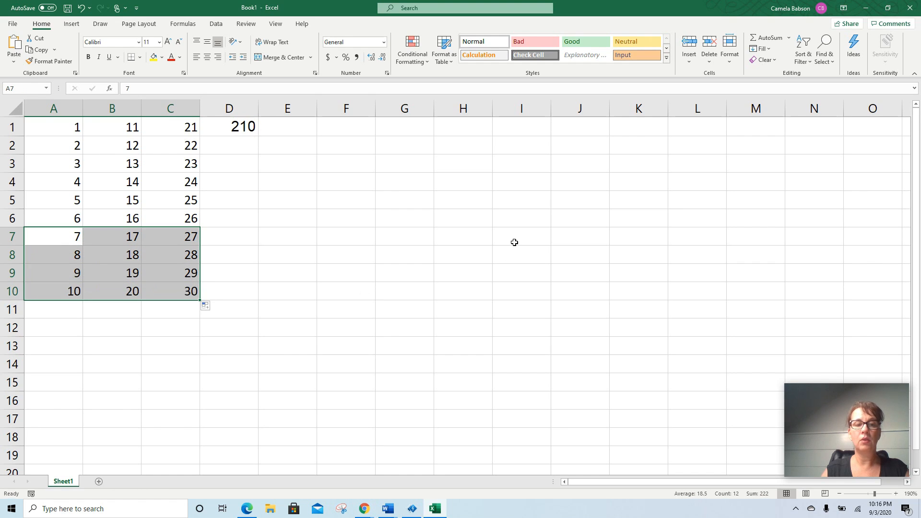
click(52, 291)
click(169, 294)
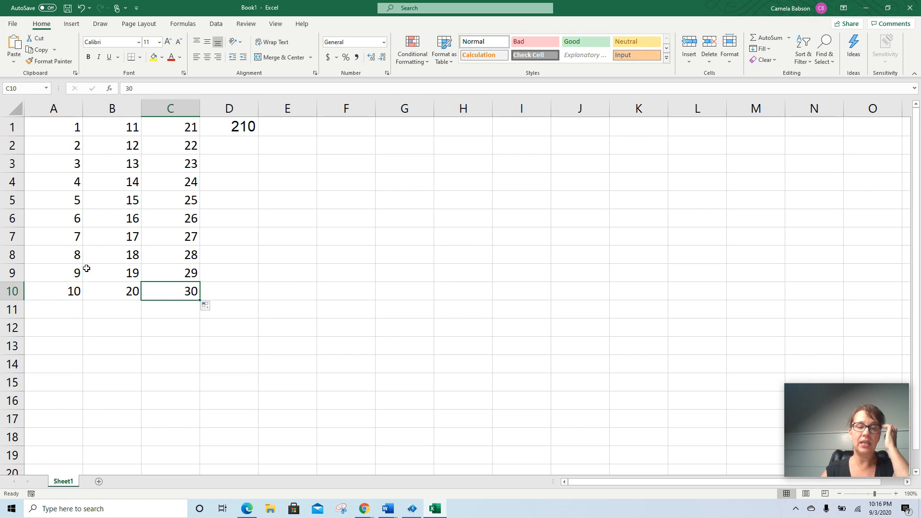
- Examine the formula stored in cell D1, highlighting the whole SUM expression
click(234, 127)
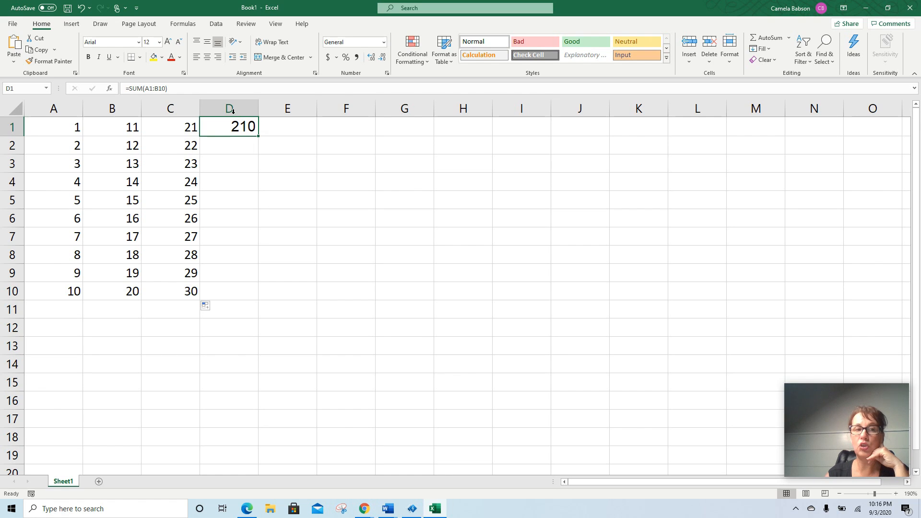
click(177, 89)
drag(177, 89, 116, 92)
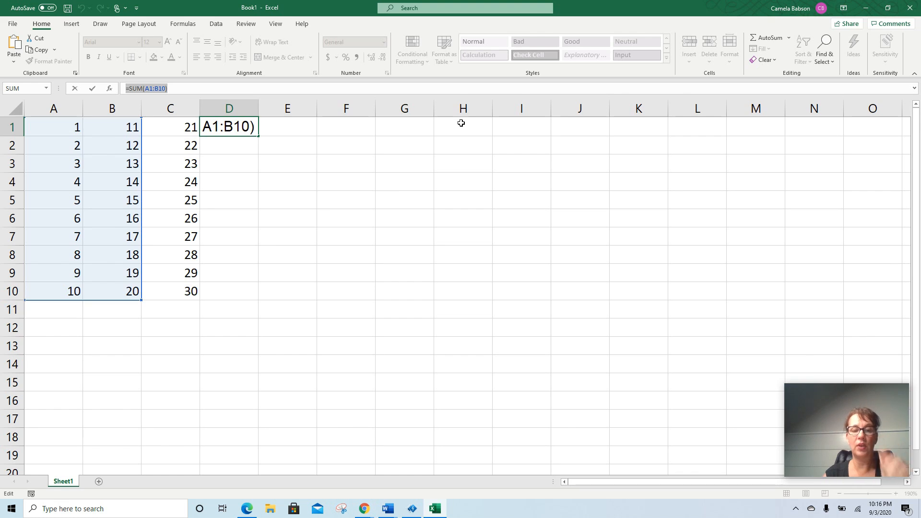
- Switch to the Word worksheet and review item 3, highlighting its MAX function name, the range (A1:C10) and the item number
key(alt+Tab)
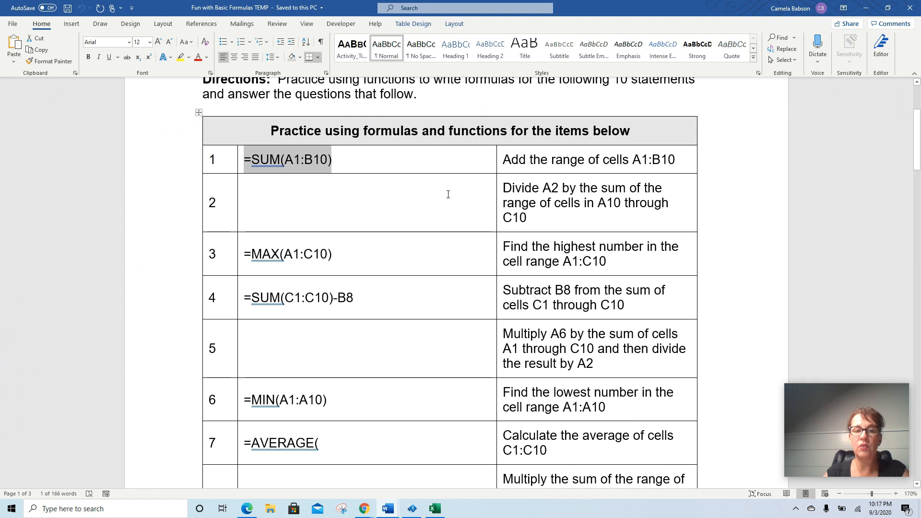
click(400, 255)
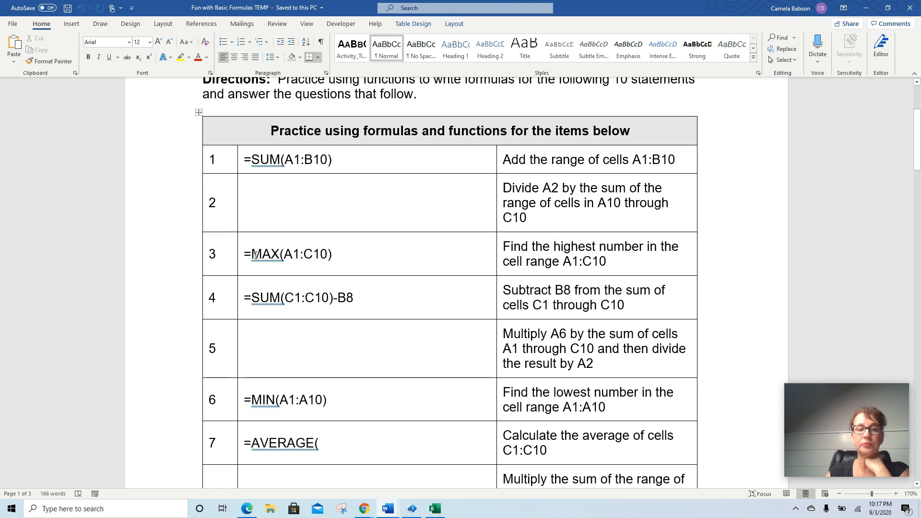
drag(251, 255, 280, 255)
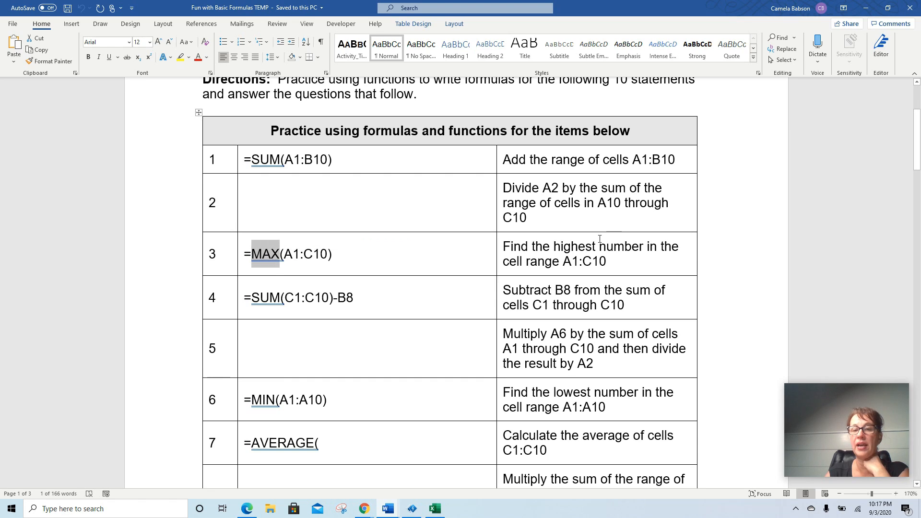
drag(333, 254, 281, 255)
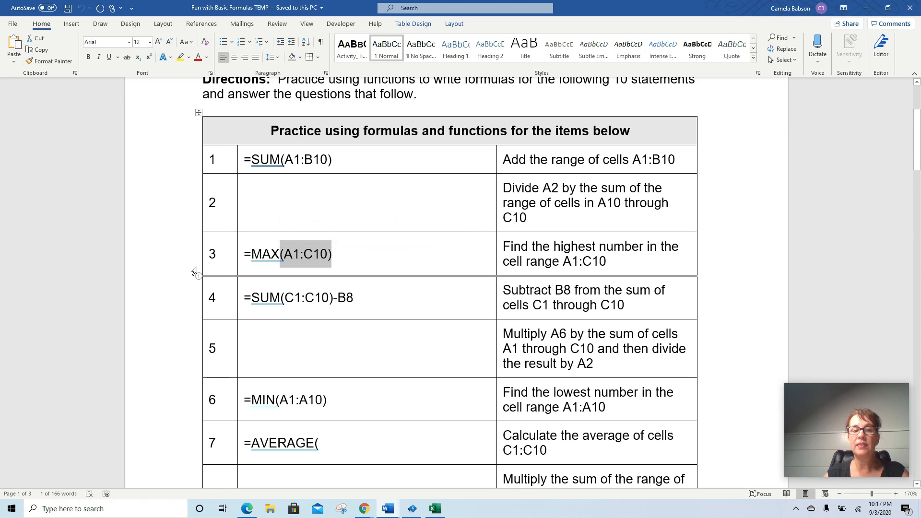
double_click(213, 254)
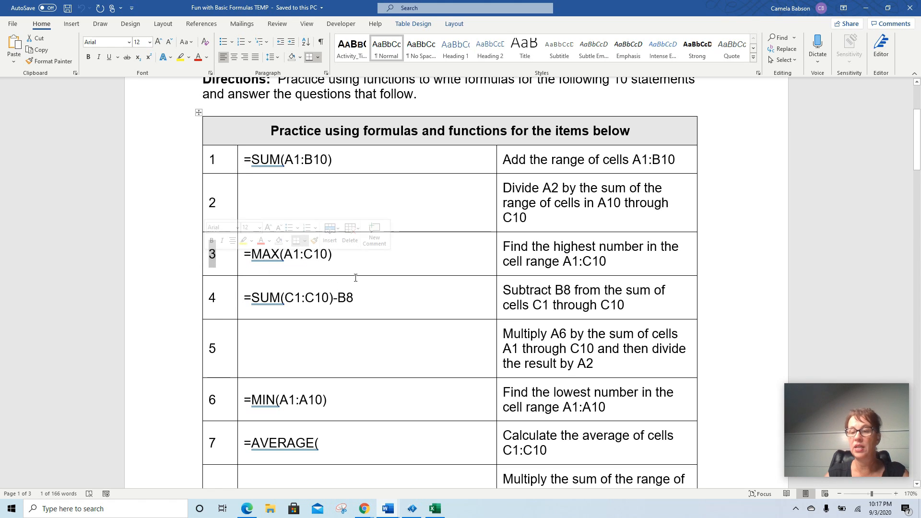
- Return to Excel, cancel the open edit of cell D1, and highlight the range A1:C10 and its highest number in C10
key(alt+Tab)
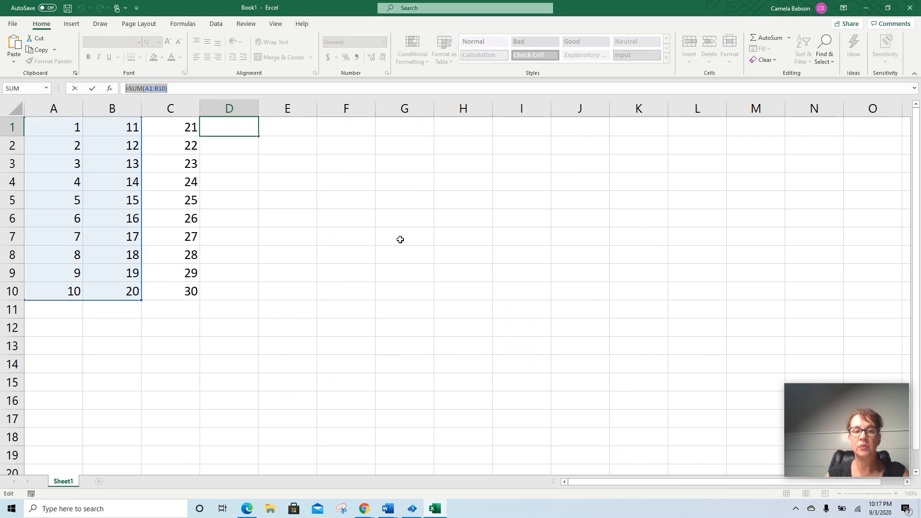
click(213, 178)
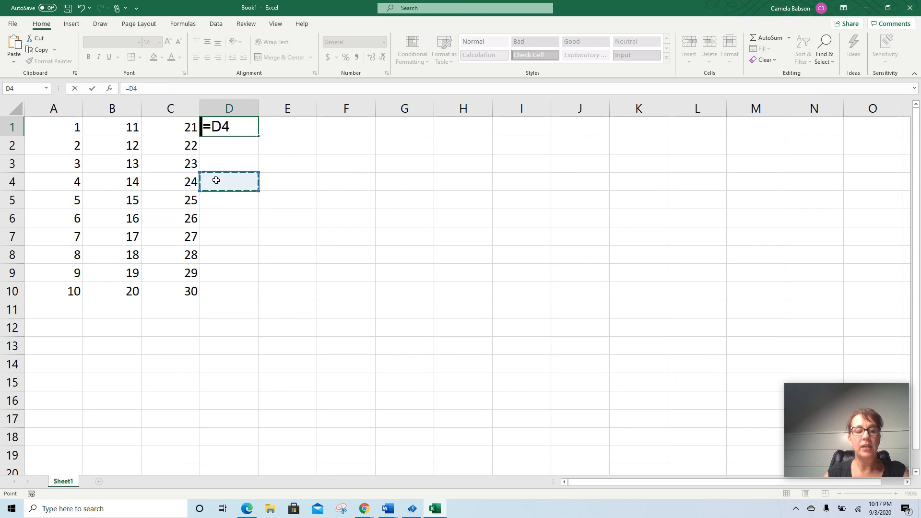
key(Escape)
drag(68, 125, 172, 291)
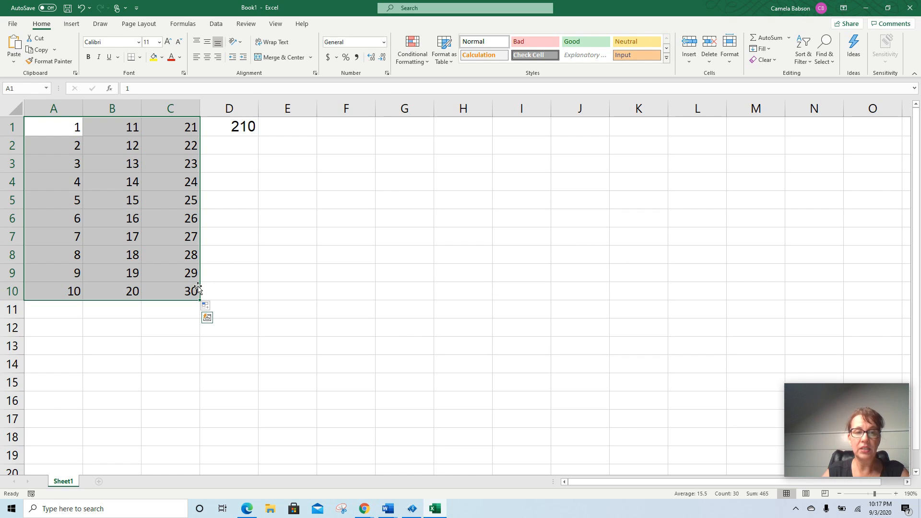
click(180, 294)
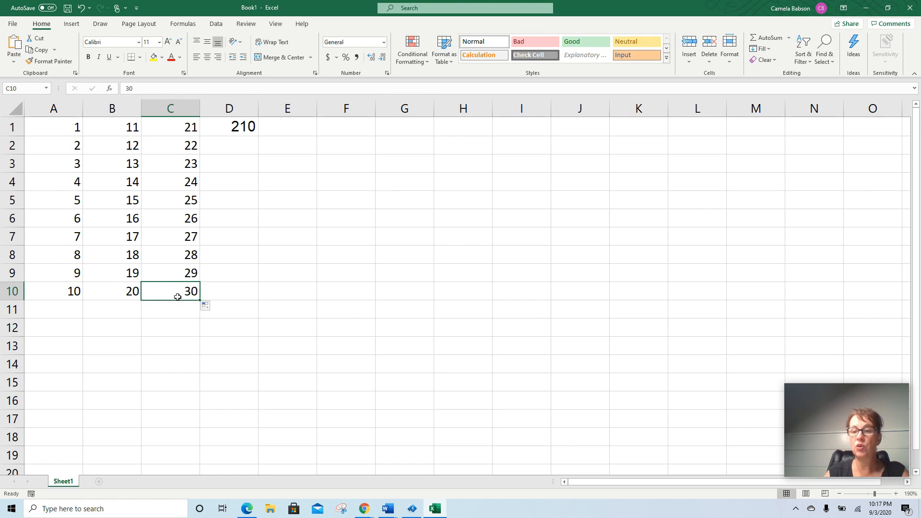
- Enter the formula =MAX(A1:C10) manually in cell D3
click(232, 164)
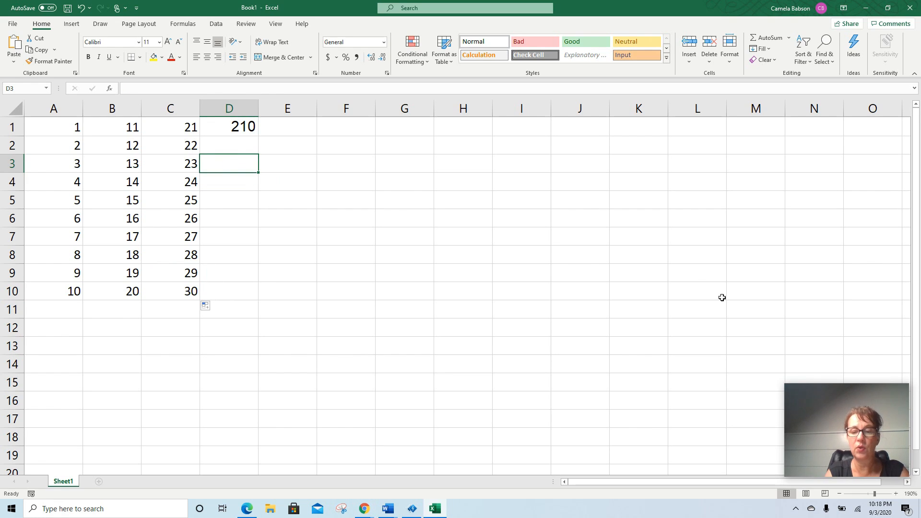
text(=)
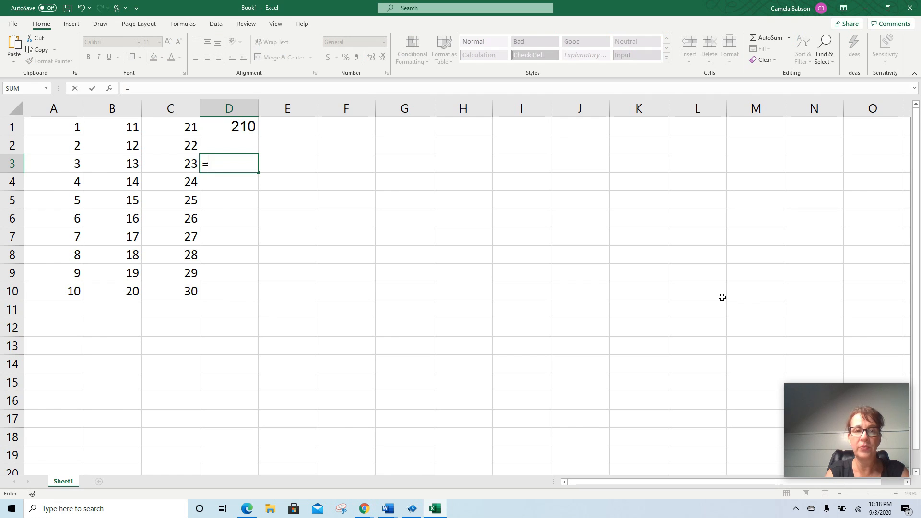
text(M)
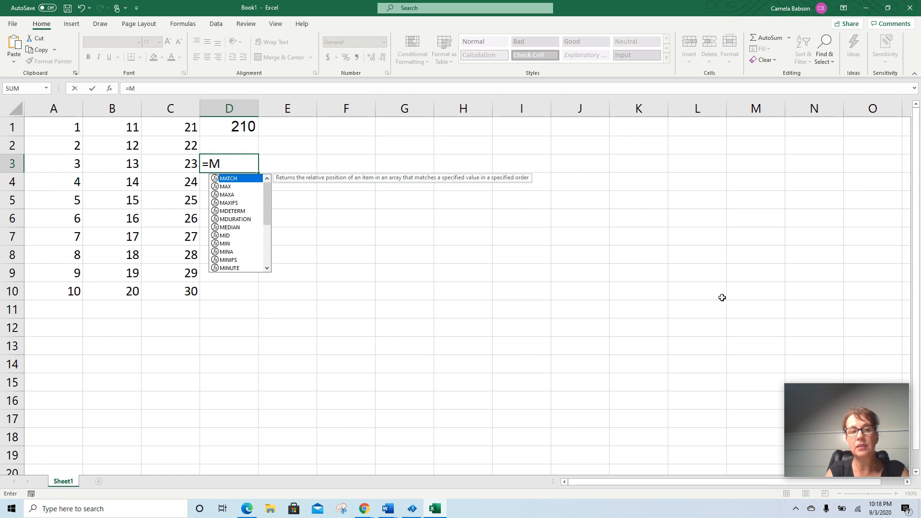
text(AX()
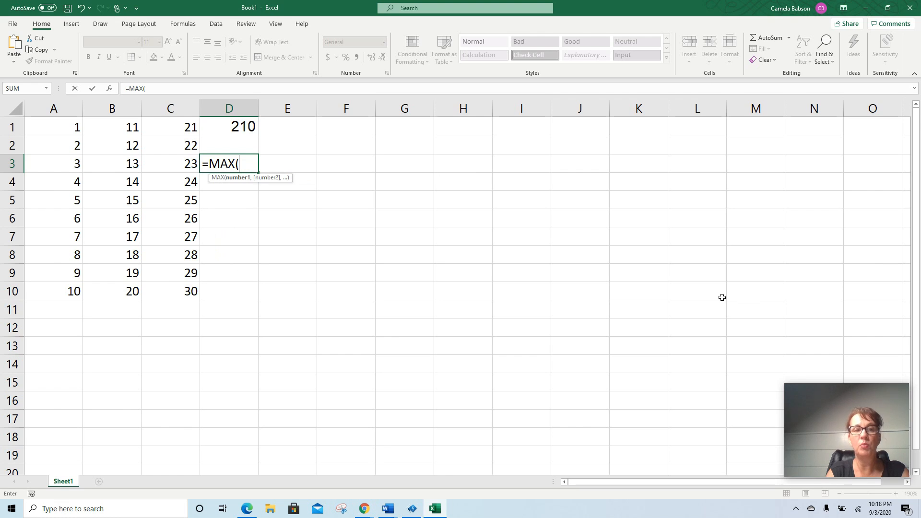
text(c)
key(BackSpace)
text(C1:)
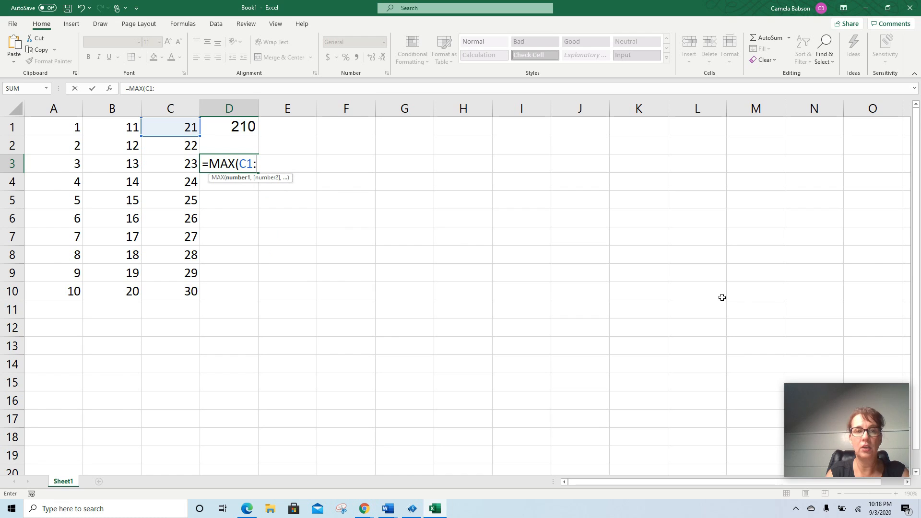
text(C)
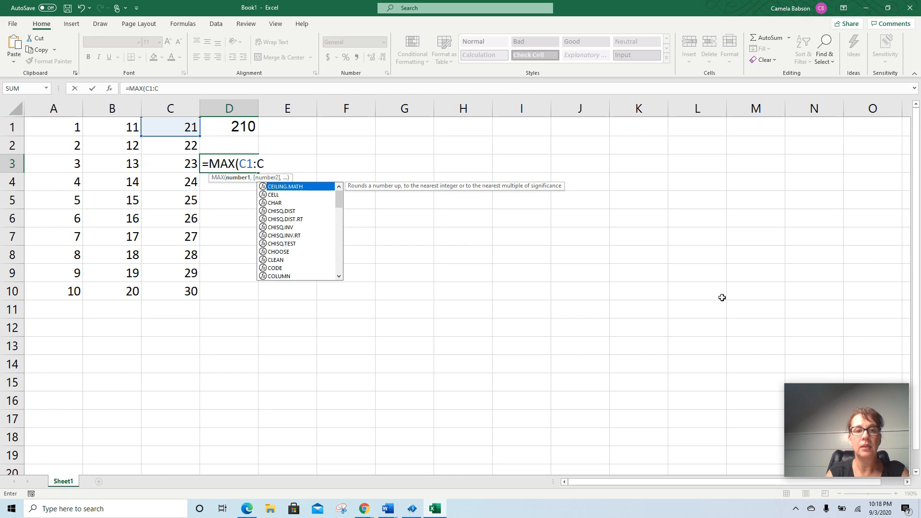
key(BackSpace)
key(BackSpace)
key(BackSpace)
key(BackSpace)
text(A1:)
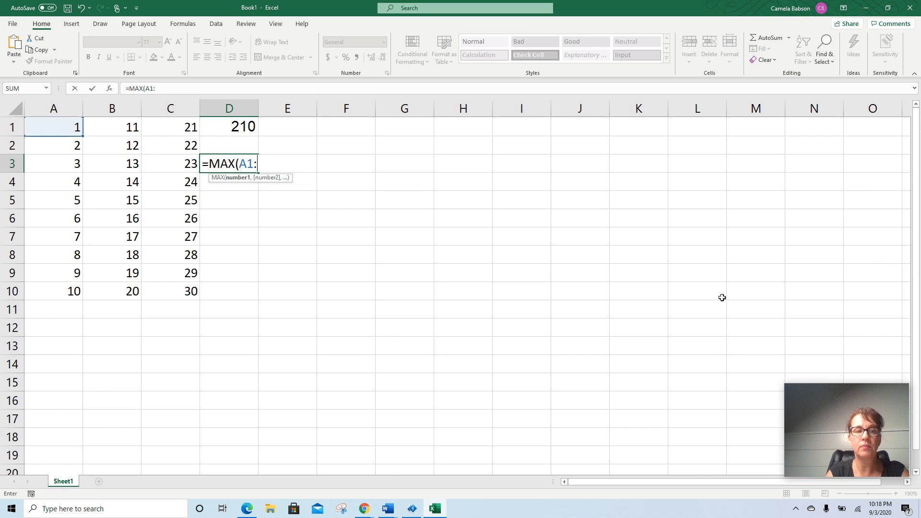
text(C)
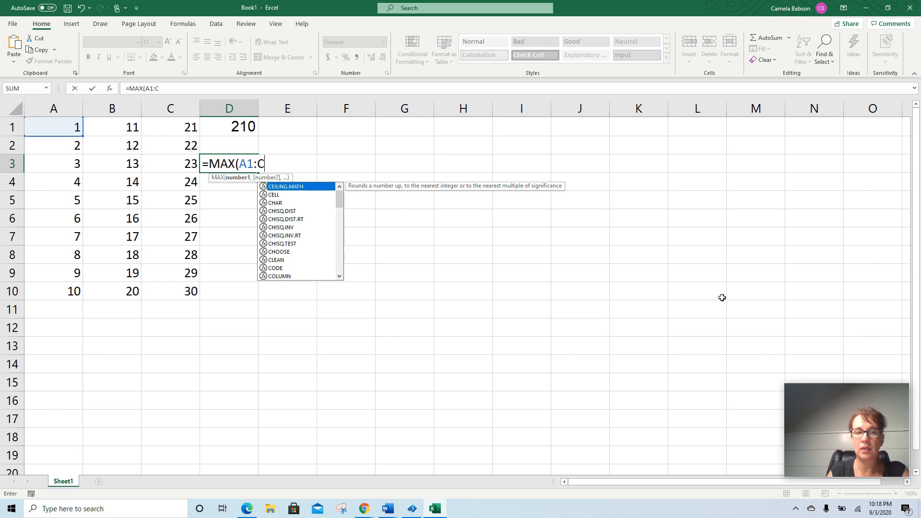
key(BackSpace)
text(10)
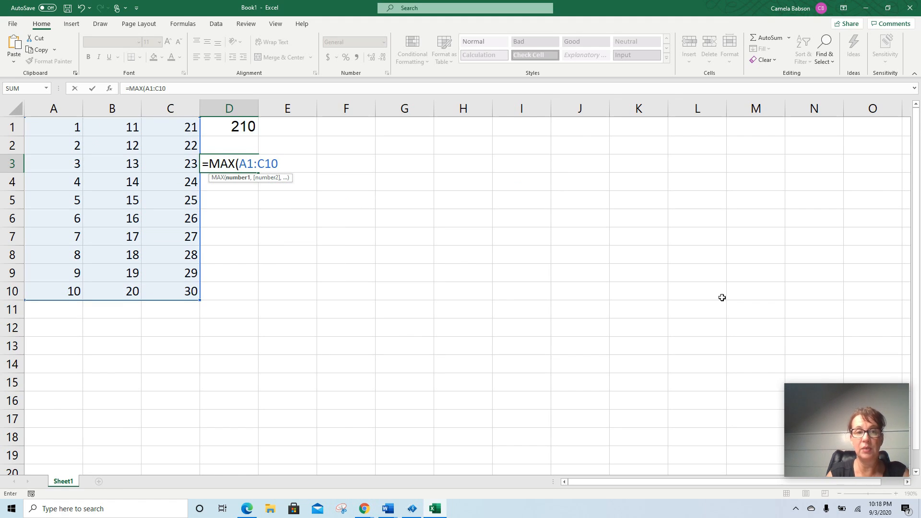
text())
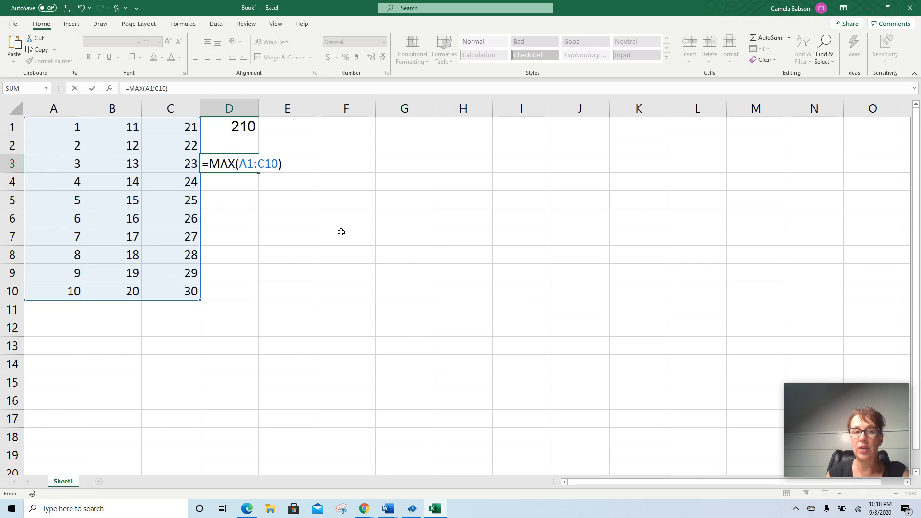
key(Return)
- Delete the MAX formula from cell D3
click(244, 165)
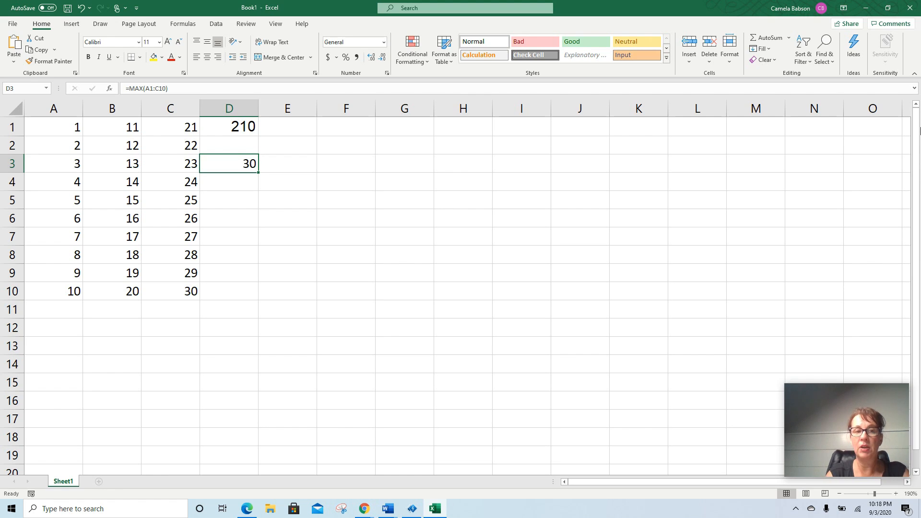
key(Delete)
key(Return)
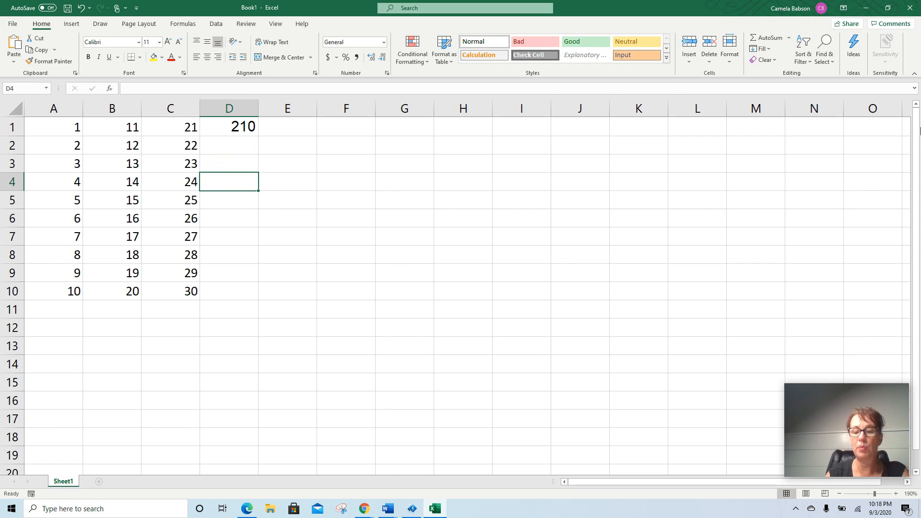
- Insert the AutoSum Max function in cell D3 with A1:C10 as its range
key(Up)
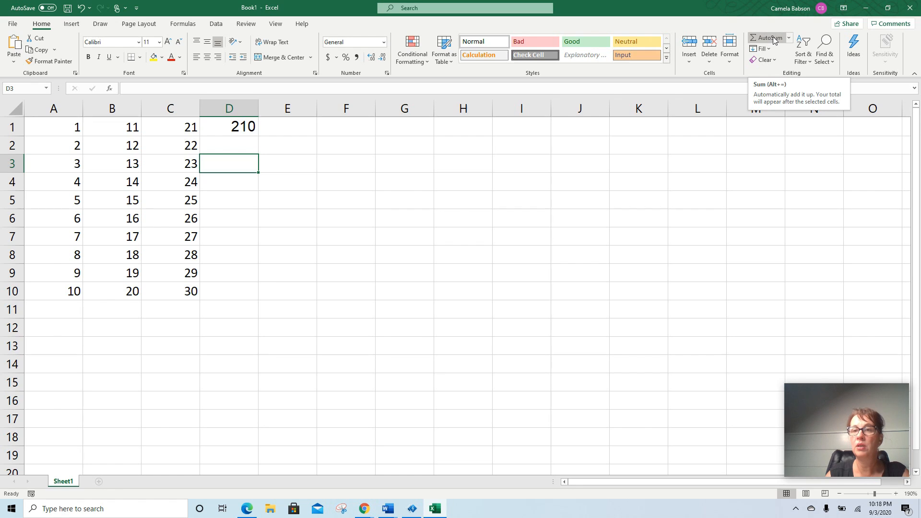
click(790, 39)
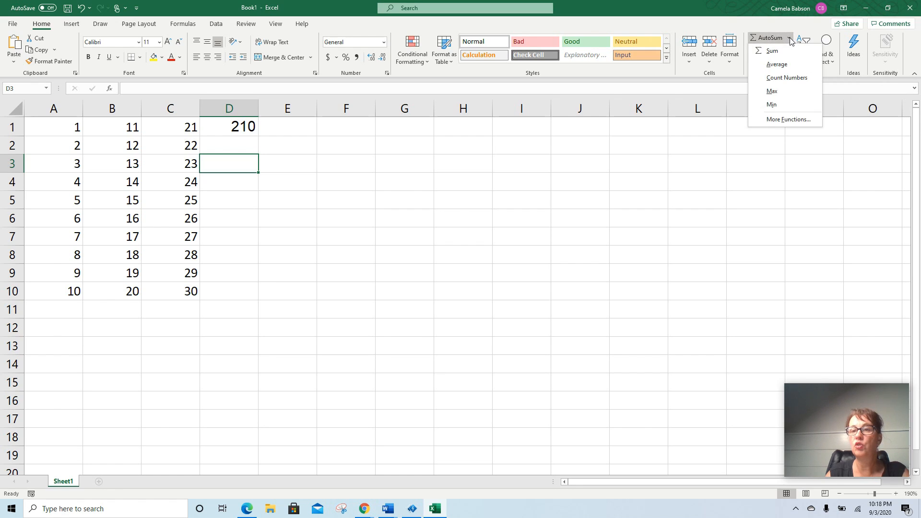
click(772, 92)
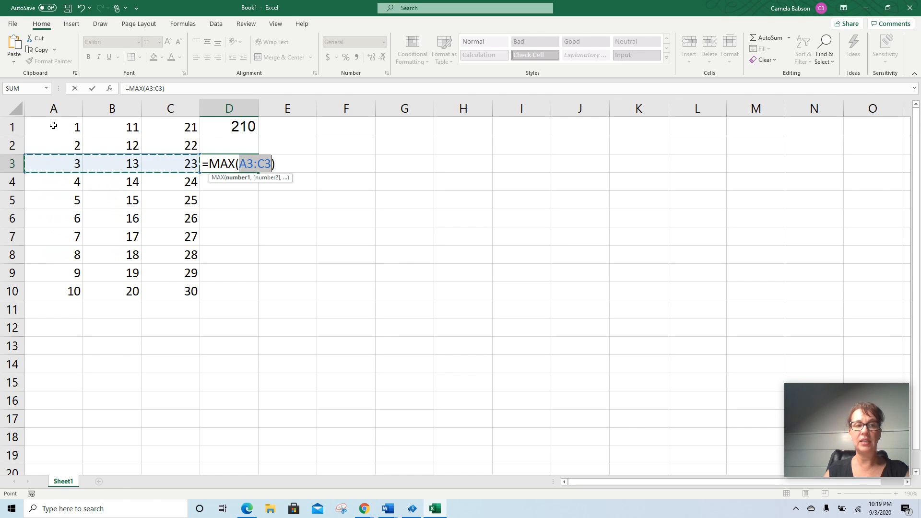
drag(53, 126, 170, 286)
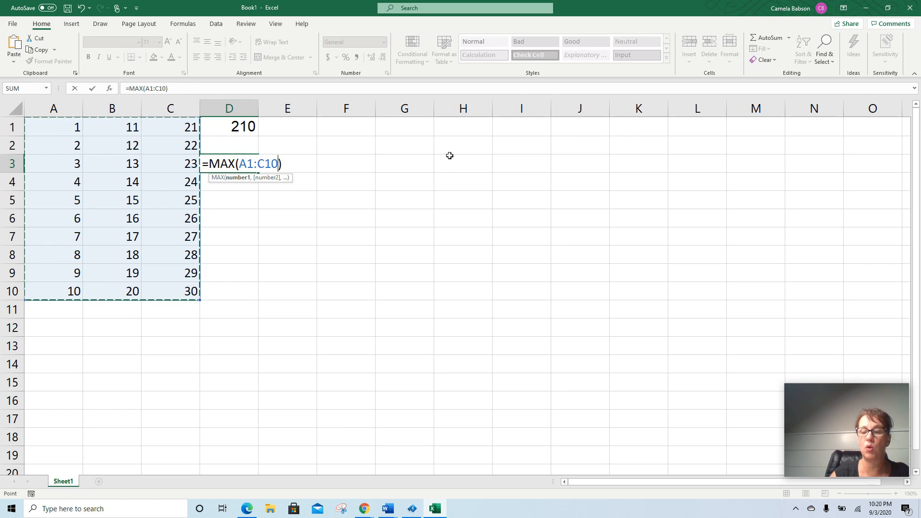
key(Return)
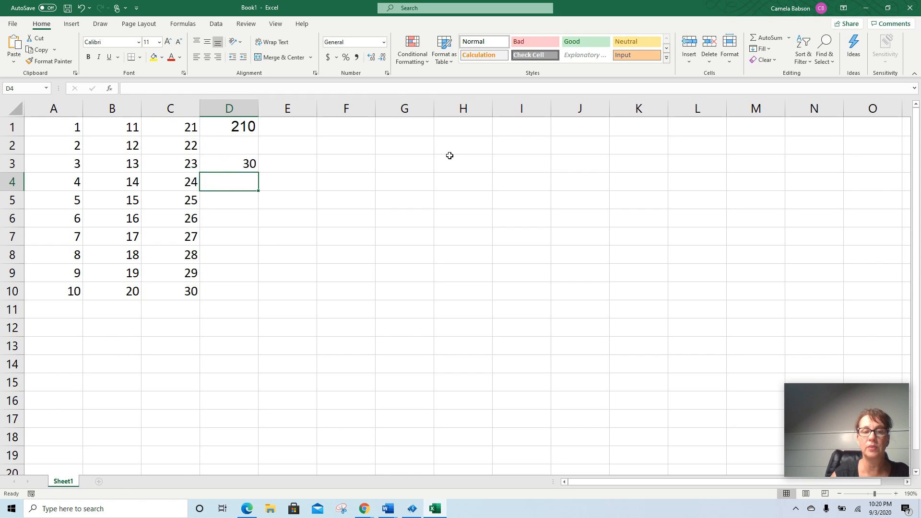
- Replace the SUM formula in cell D1 with the plain number 210 and undo that replacement
drag(225, 126, 226, 287)
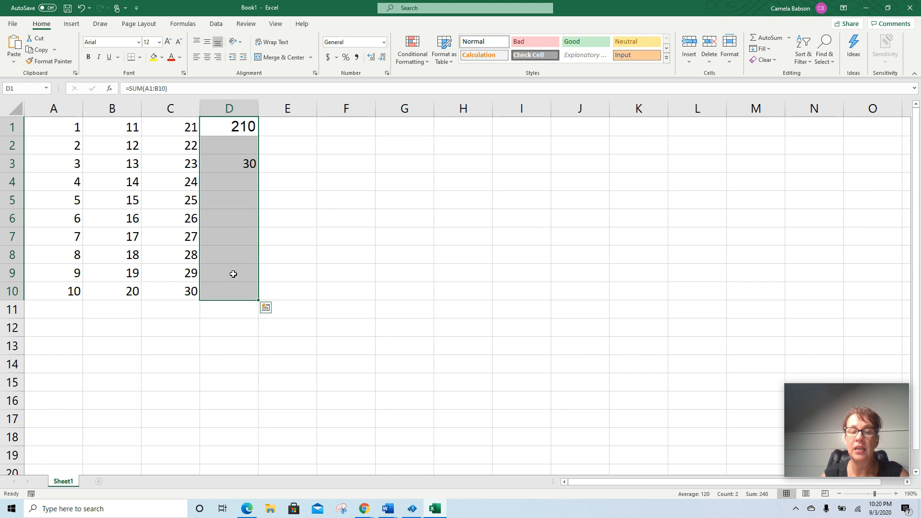
key(Up)
text(210)
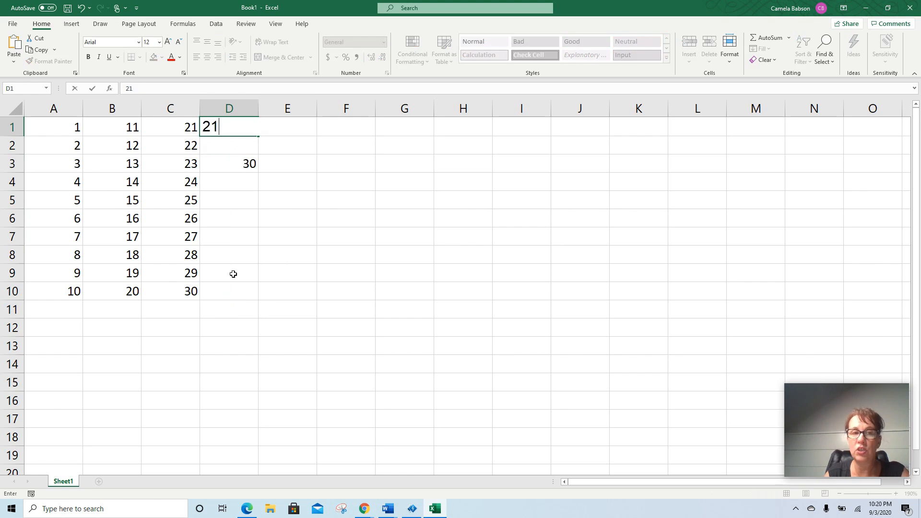
key(Return)
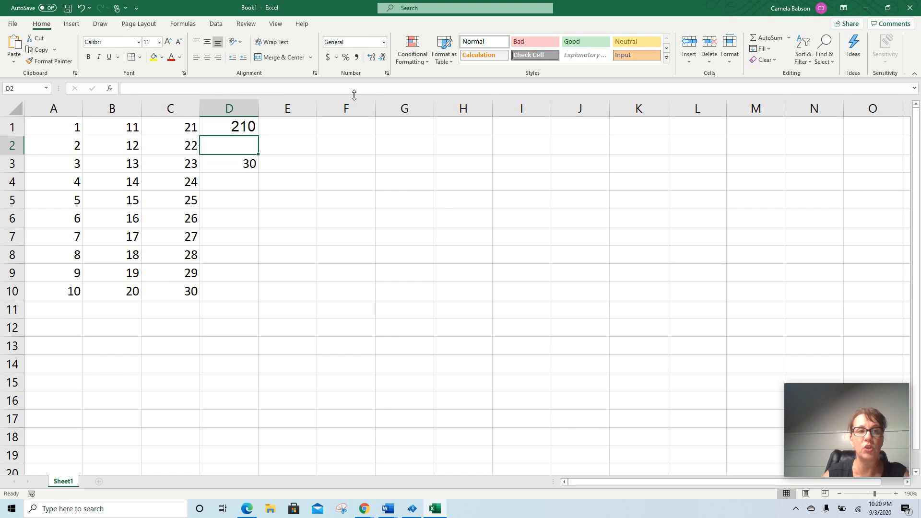
key(ctrl+z)
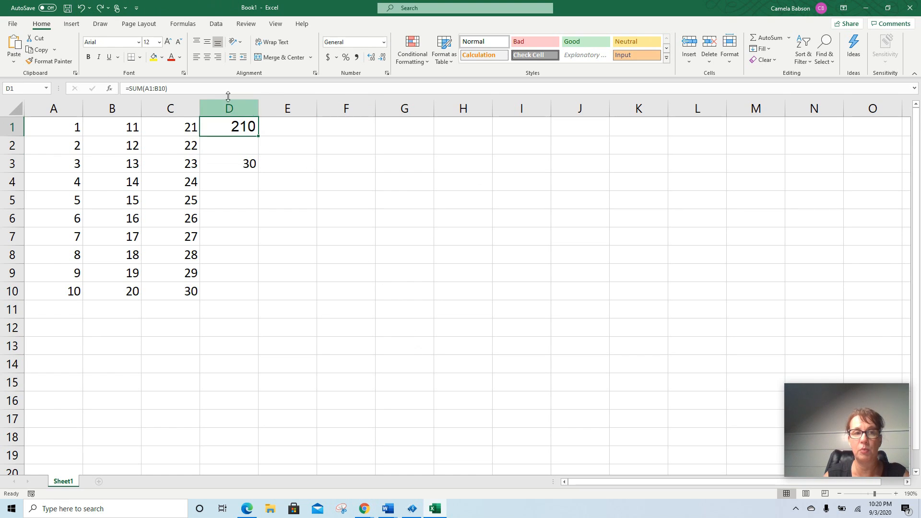
- Highlight the SUM formula in cell D1 and the MAX formula in cell D3 to examine them, without editing either
click(166, 89)
drag(166, 88, 120, 87)
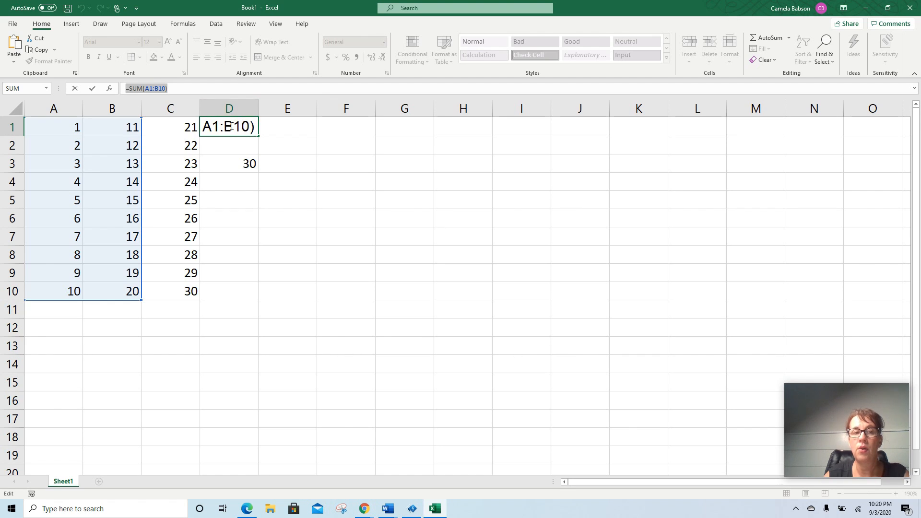
key(ctrl+Return)
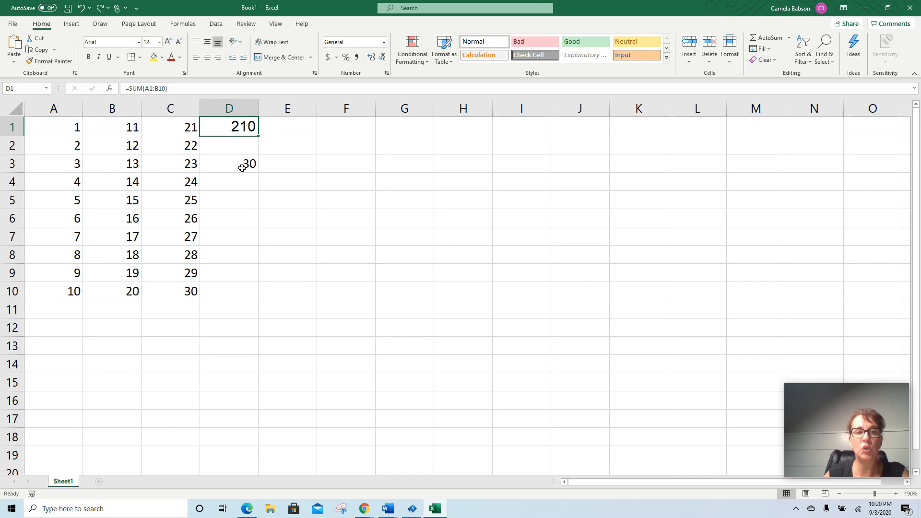
click(233, 163)
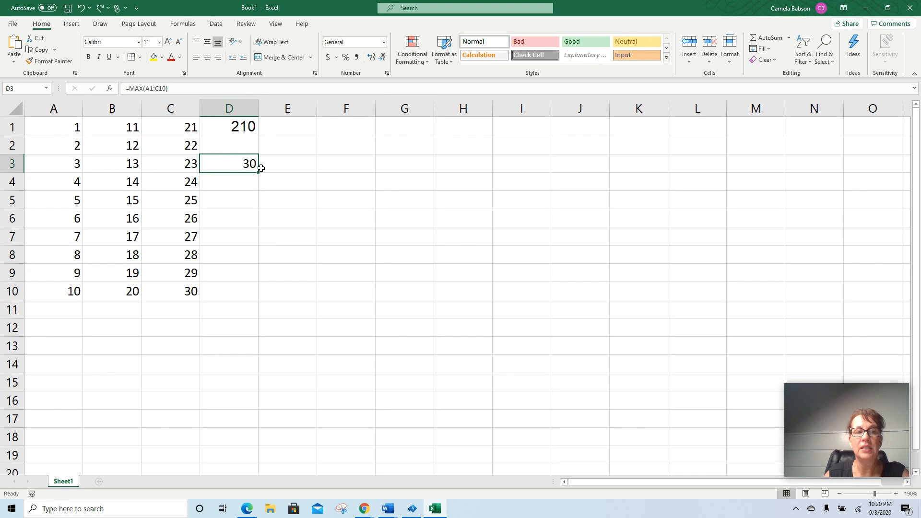
click(168, 89)
drag(168, 89, 125, 88)
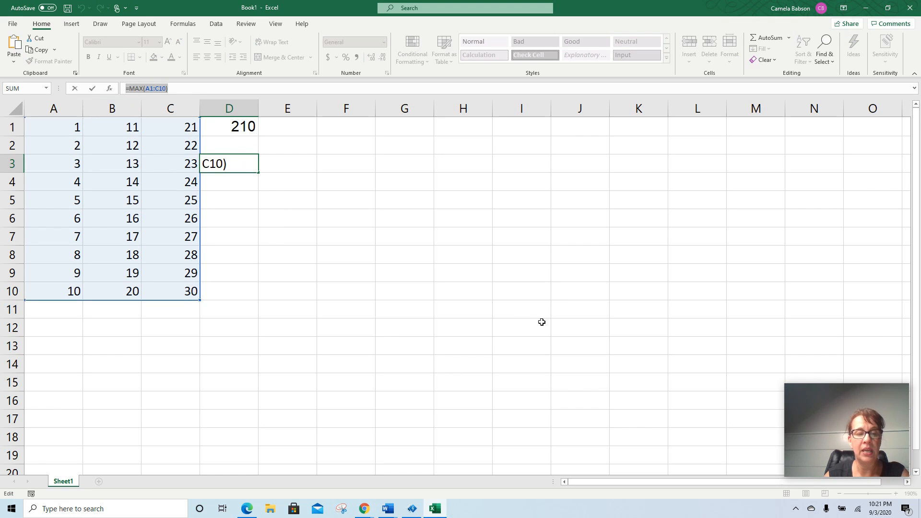
key(Escape)
- Enter the plain number 210 in cell D4, below the MAX formula
click(226, 127)
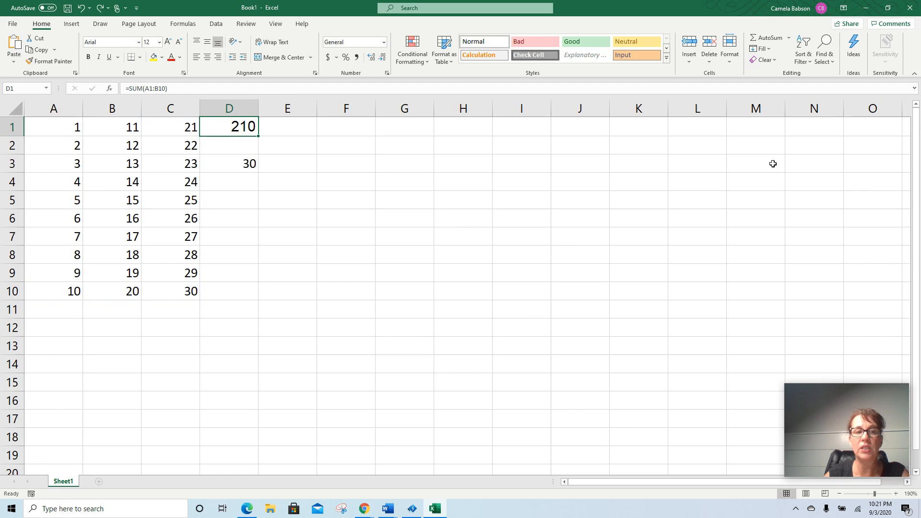
key(Down)
key(Down)
key(Down)
key(Down)
key(Down)
key(Up)
key(Up)
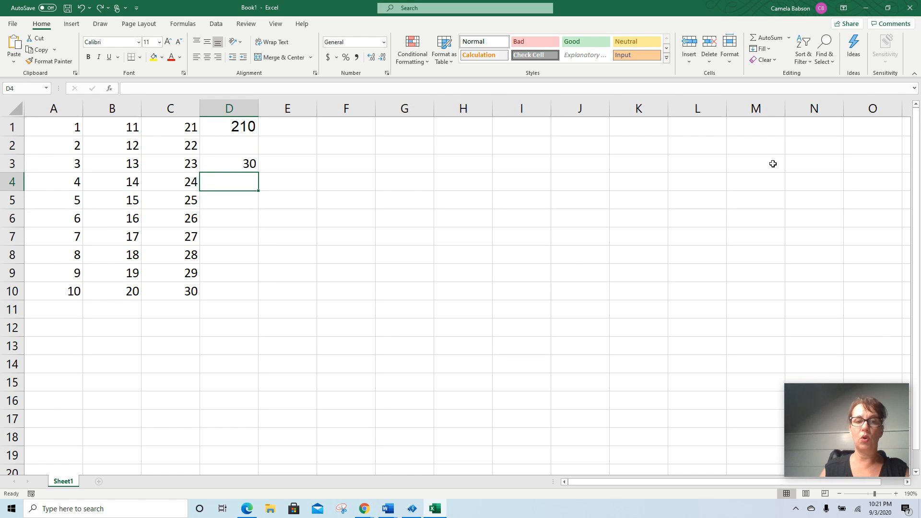
text(210)
key(Return)
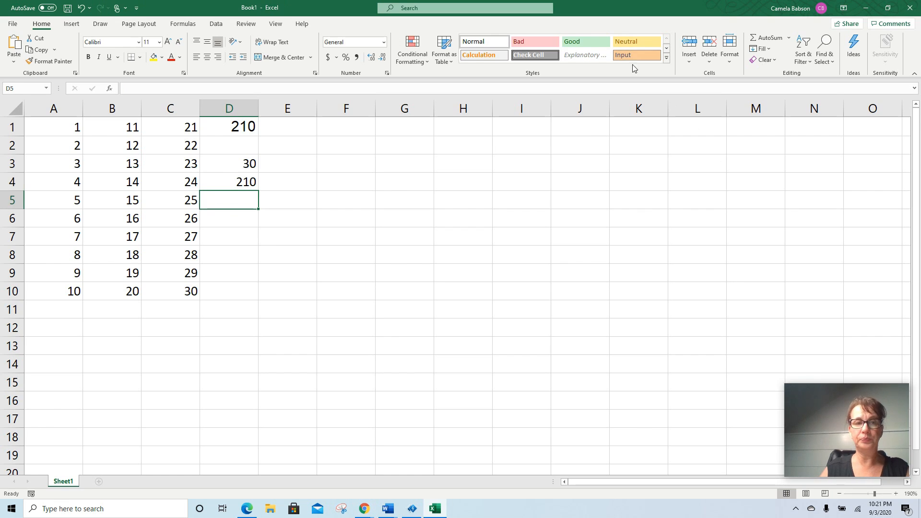
- Compare the contents of cells D1 and D4 to see which holds a formula and which a plain number
click(250, 127)
click(237, 181)
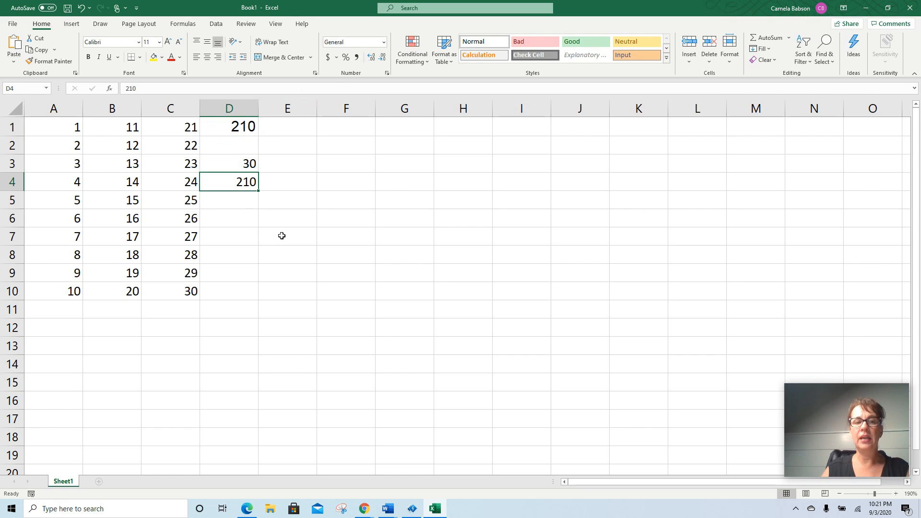
click(232, 126)
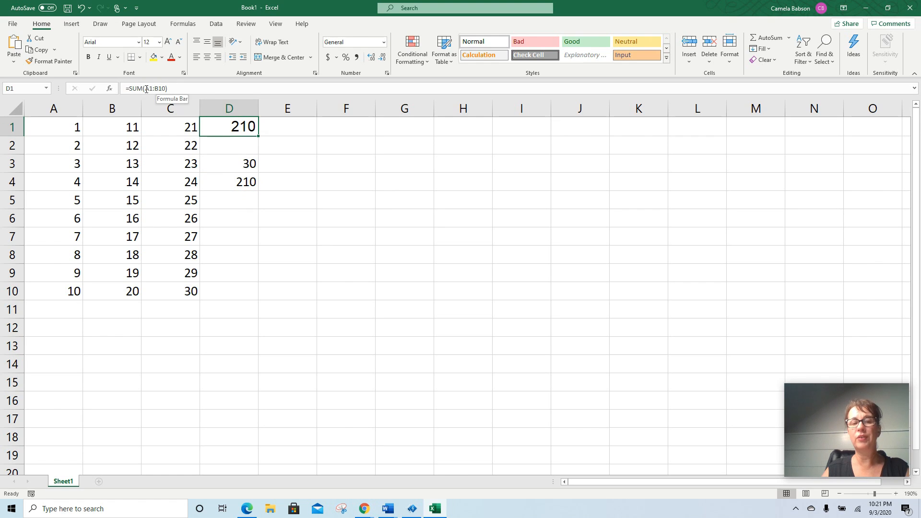
click(242, 183)
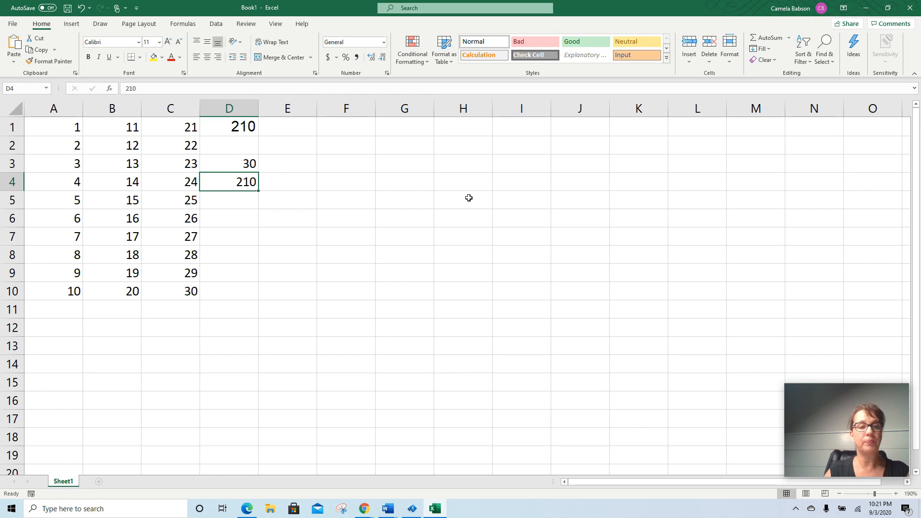
click(242, 127)
click(223, 188)
click(240, 128)
click(232, 181)
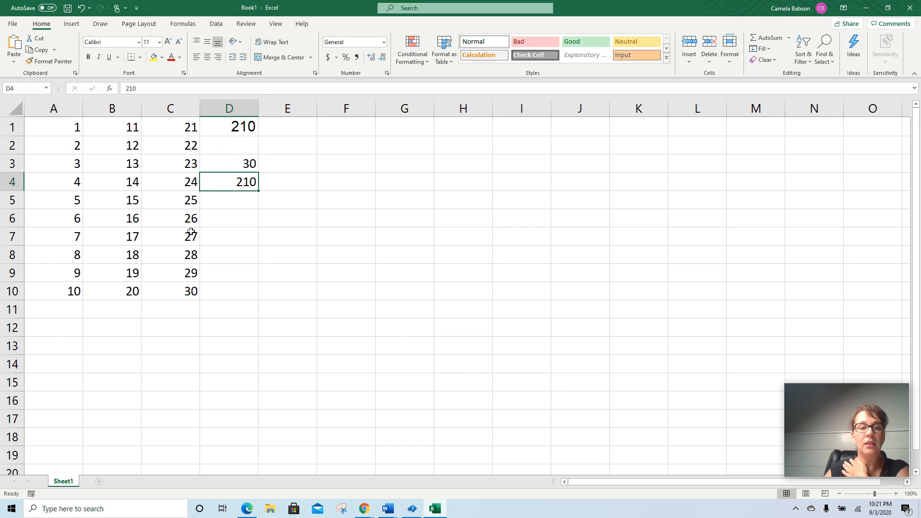
- Try refilling C1:C10 with a series starting at 31 and 32, and undo those edits
drag(181, 130, 182, 292)
click(182, 128)
text(31)
key(Return)
text(32)
key(Return)
drag(181, 129, 181, 146)
drag(199, 154, 199, 293)
click(253, 128)
key(ctrl+z)
key(ctrl+z)
key(ctrl+z)
click(239, 129)
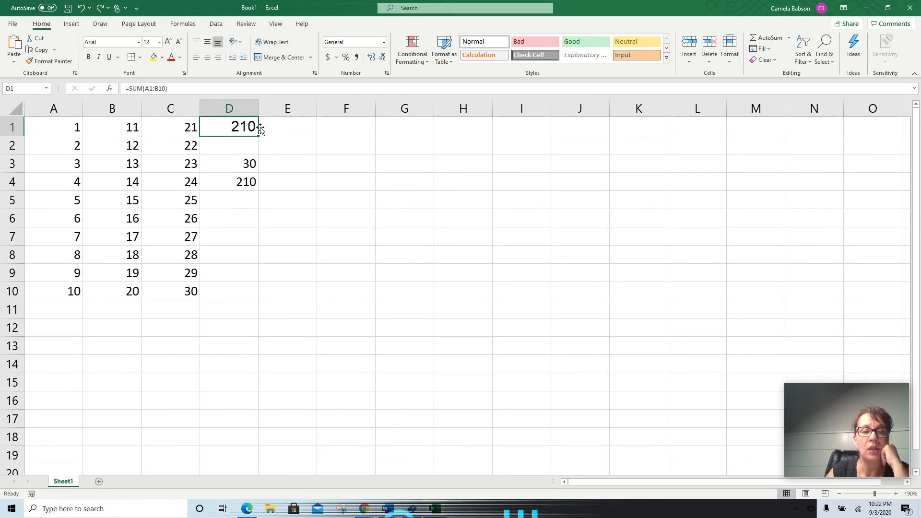
- Replace the numbers in A1:A10 with the series 31 to 40, filled down from 31 and 32
drag(73, 126, 64, 288)
click(60, 127)
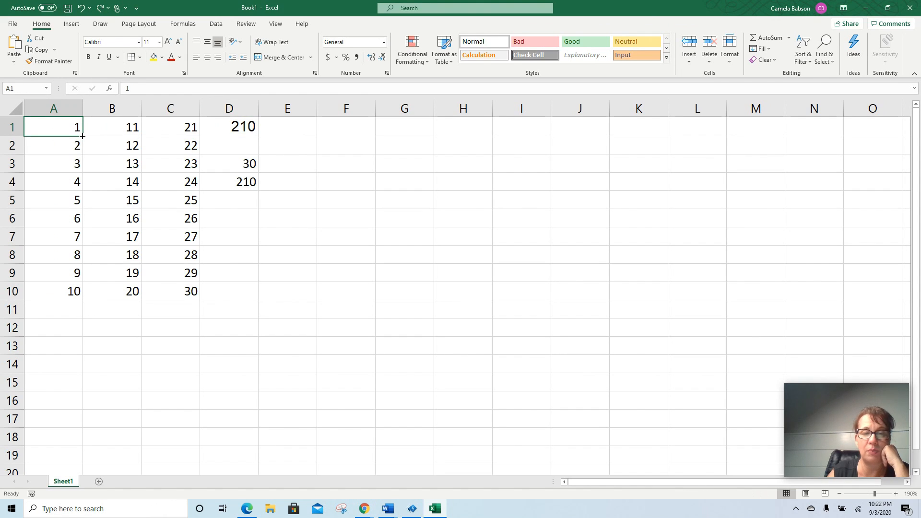
text(31)
key(Return)
text(32)
key(Return)
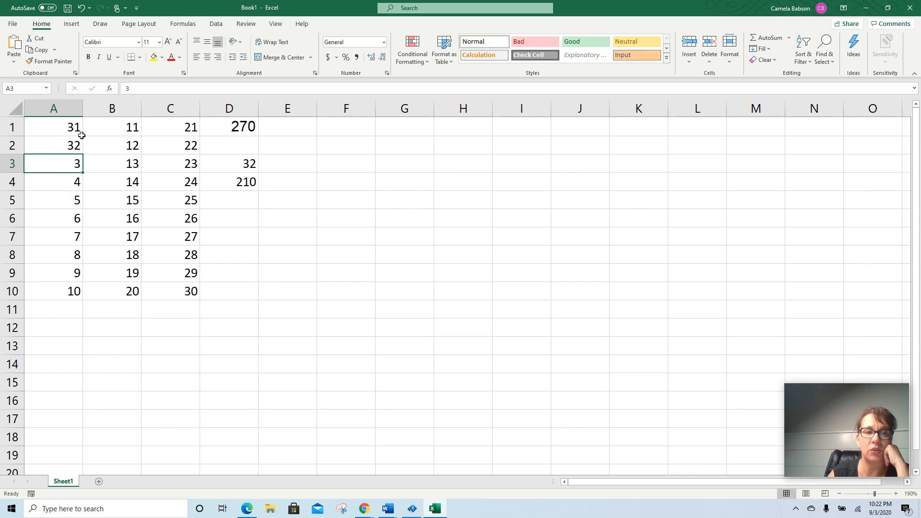
drag(72, 129, 56, 290)
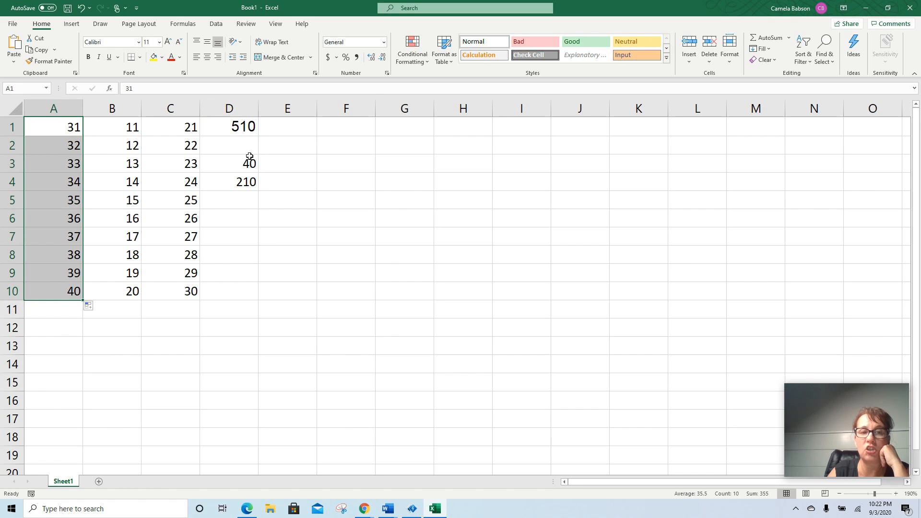
- Compare how the formulas in D1 and D3 and the plain number in D4 respond to the changed column A data
click(241, 184)
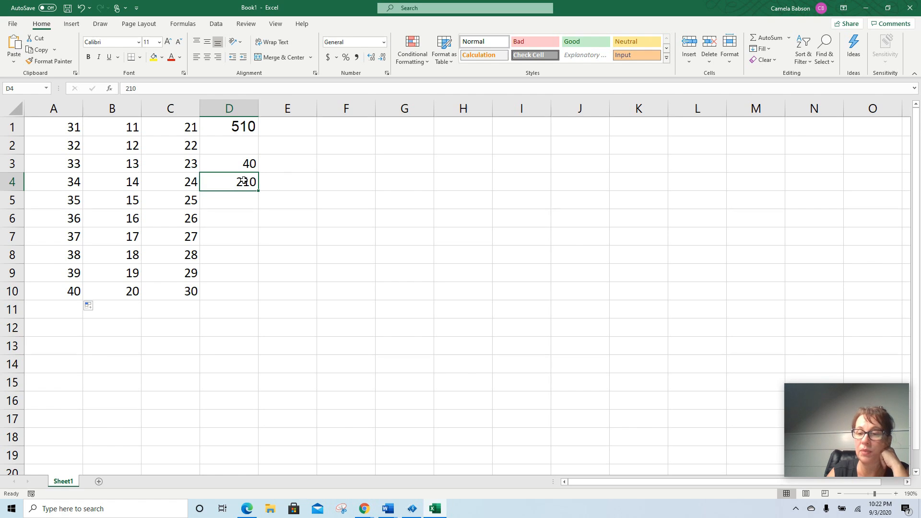
click(221, 125)
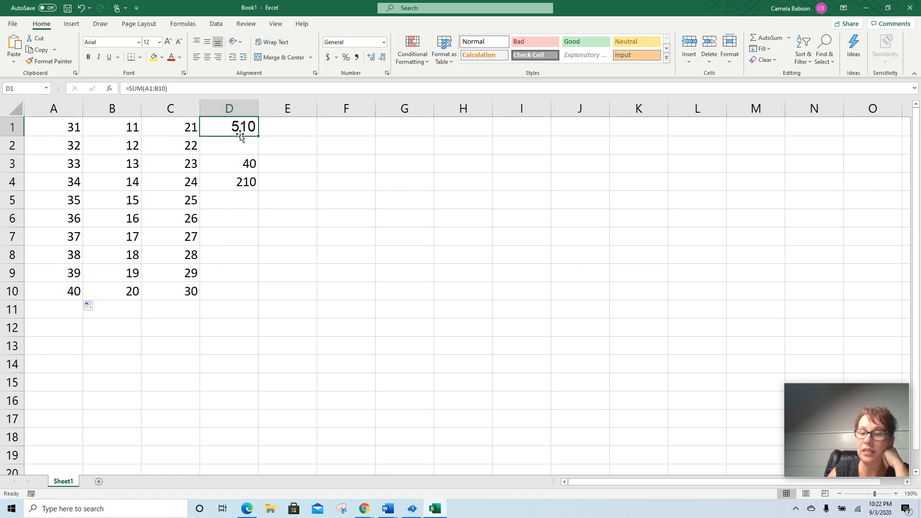
click(249, 163)
click(248, 125)
click(244, 164)
click(244, 181)
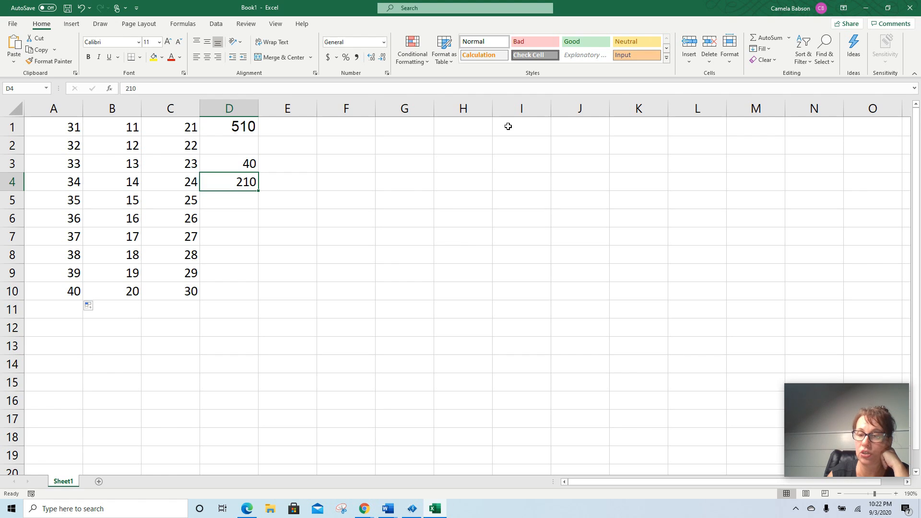
- Clear cell D4, and undo the edits back through the column A series, the D4 entry and the D3 MAX formula
key(Delete)
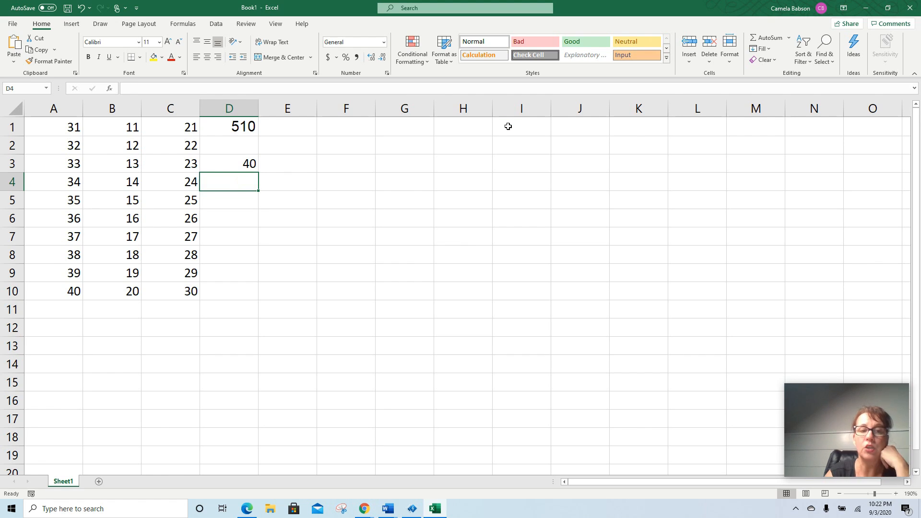
key(ctrl+z)
key(ctrl+z)
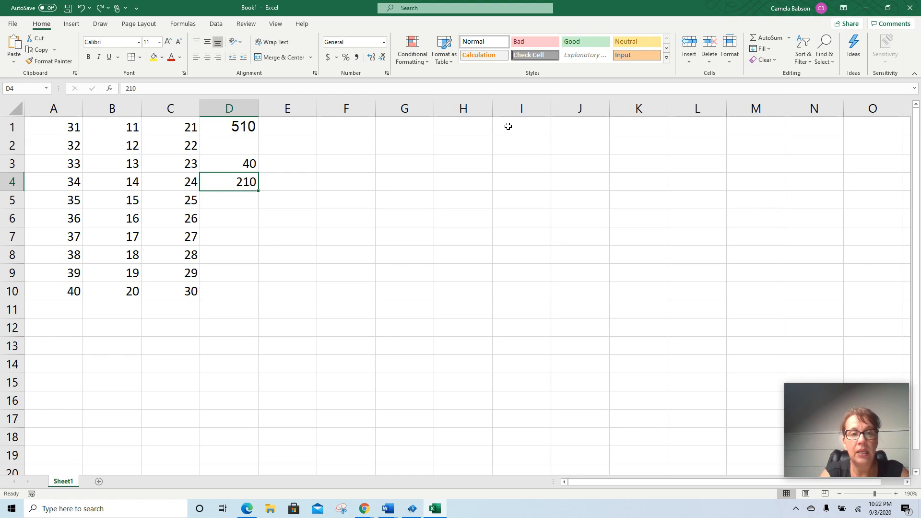
key(ctrl+z)
key(ctrl+z)
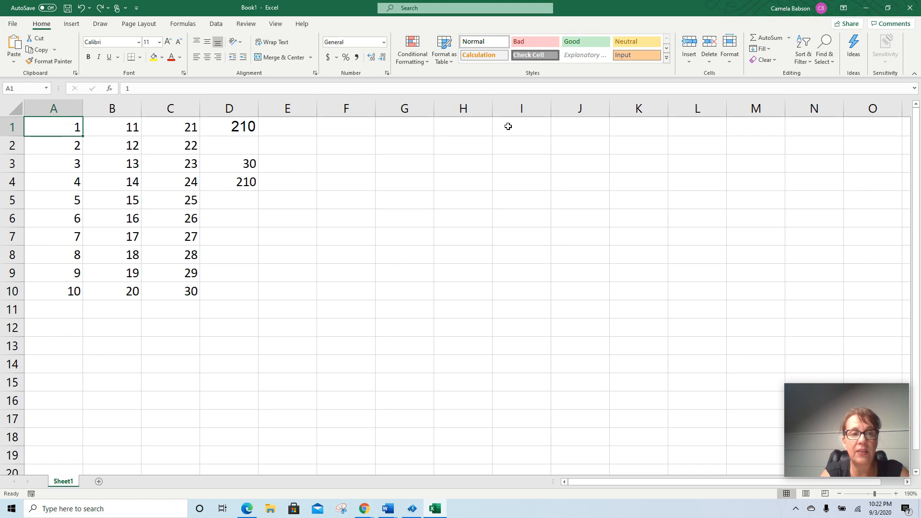
key(ctrl+z)
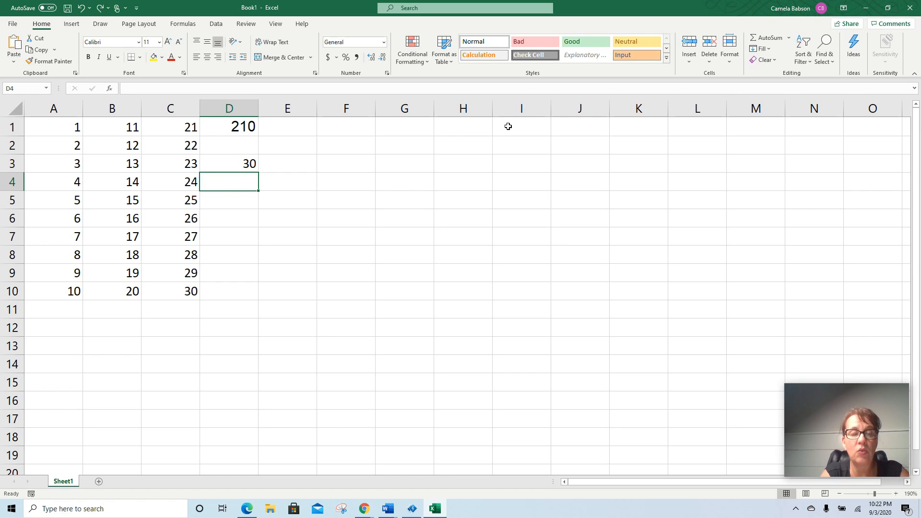
key(ctrl+z)
key(ctrl+y)
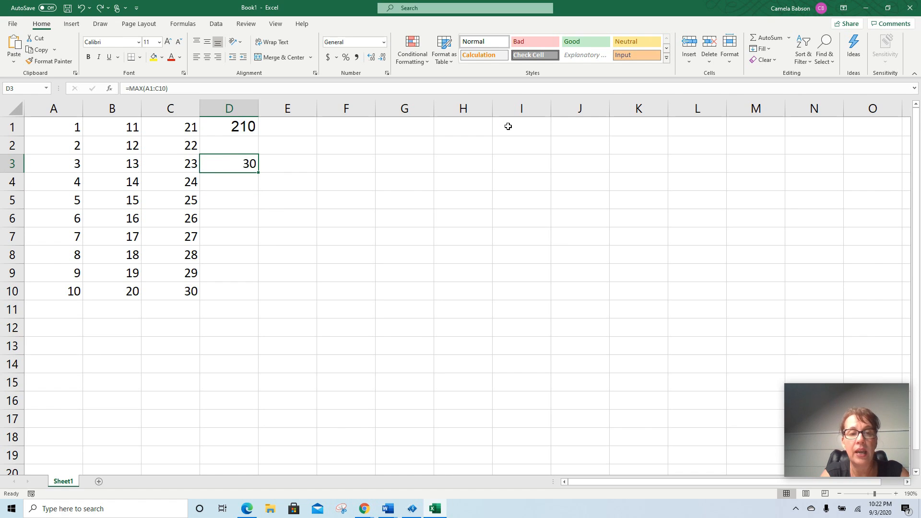
key(ctrl+z)
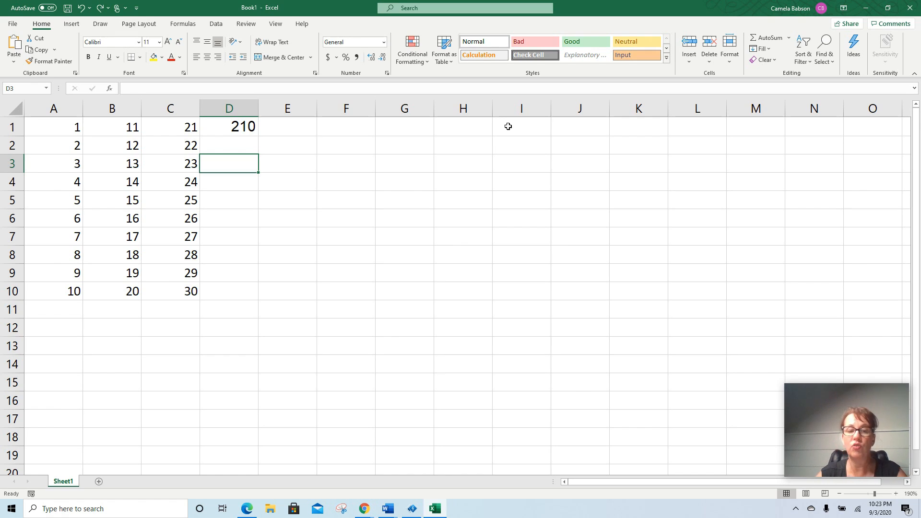
- Switch to the Fun with Basic Formulas TEMP document in Word and review the table rows for items 1 and 2
click(388, 511)
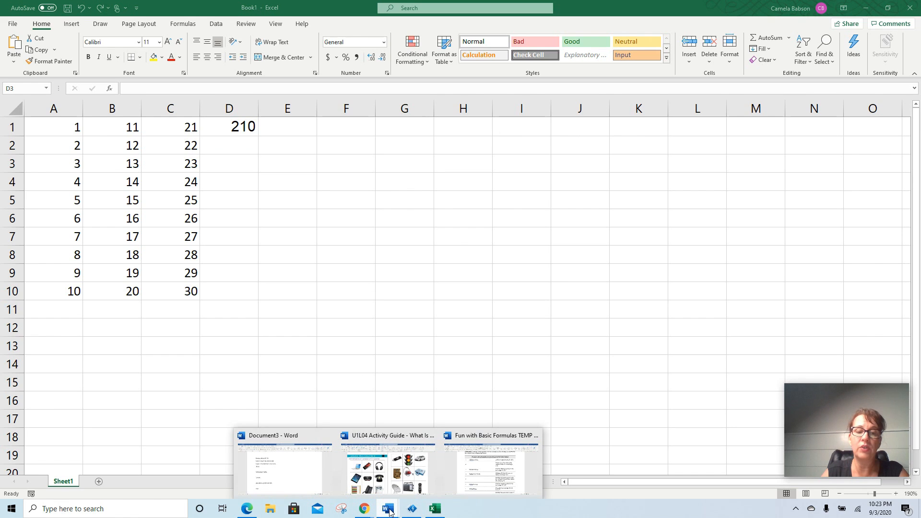
click(492, 465)
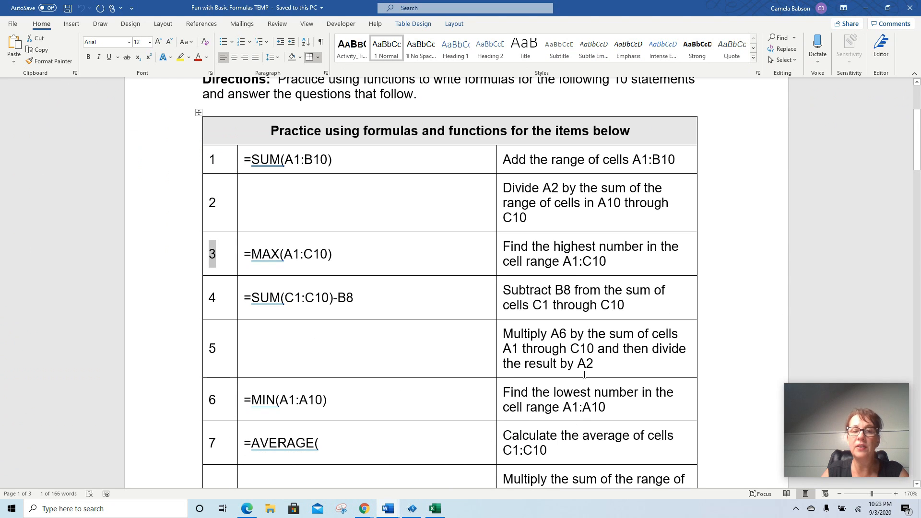
scroll(584, 375, down, 2)
click(417, 125)
click(424, 267)
click(395, 162)
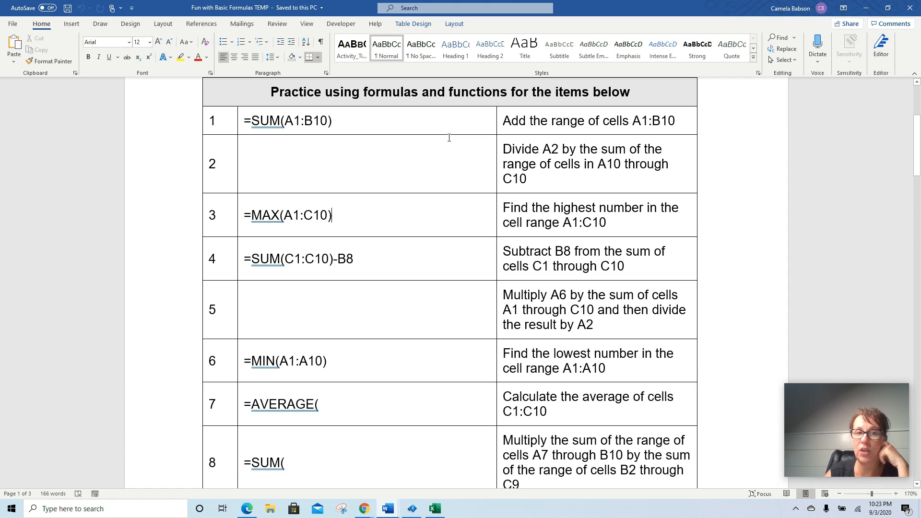
drag(339, 133, 238, 134)
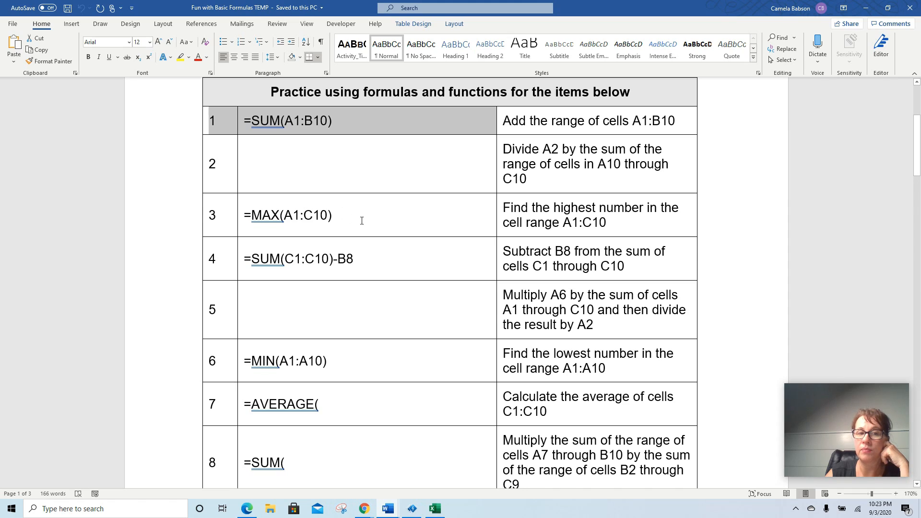
click(403, 152)
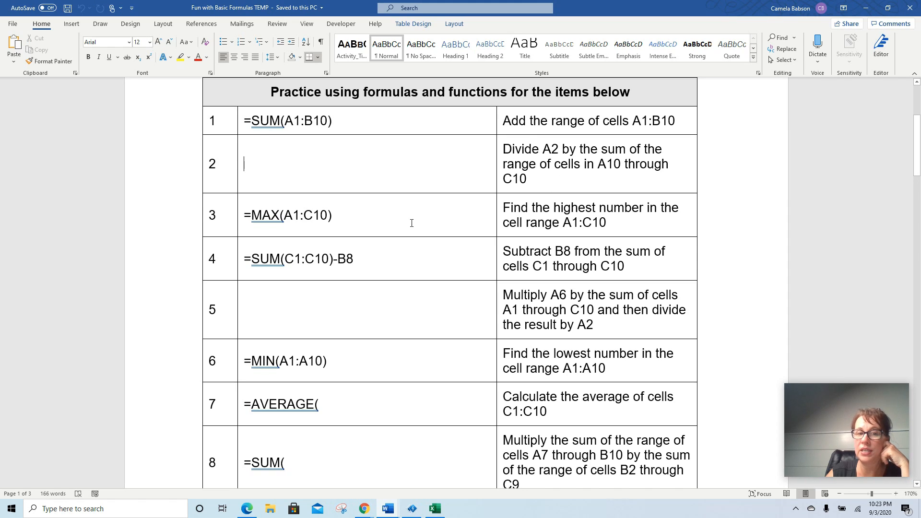
- Review the formulas and statements for items 3 to 10 in the practice table, noting the incomplete or blank answers
drag(349, 216, 245, 222)
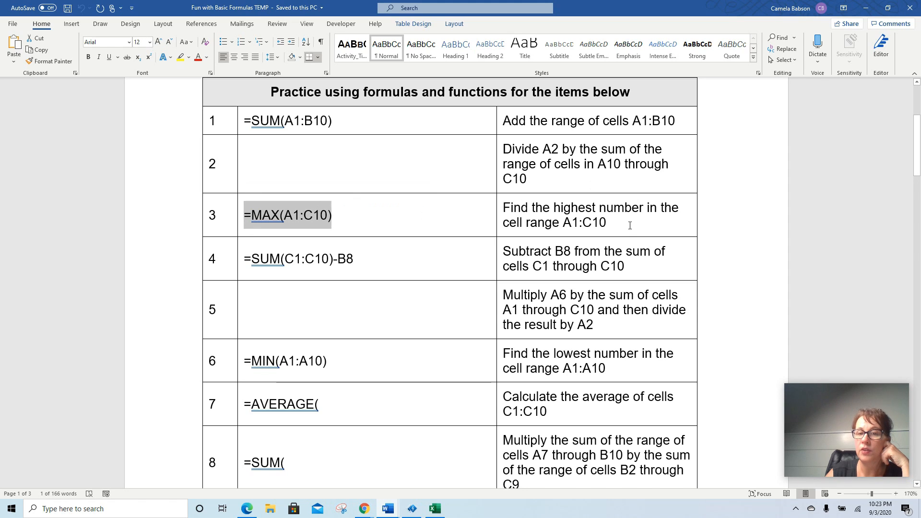
drag(607, 223, 494, 202)
click(387, 259)
drag(386, 259, 241, 259)
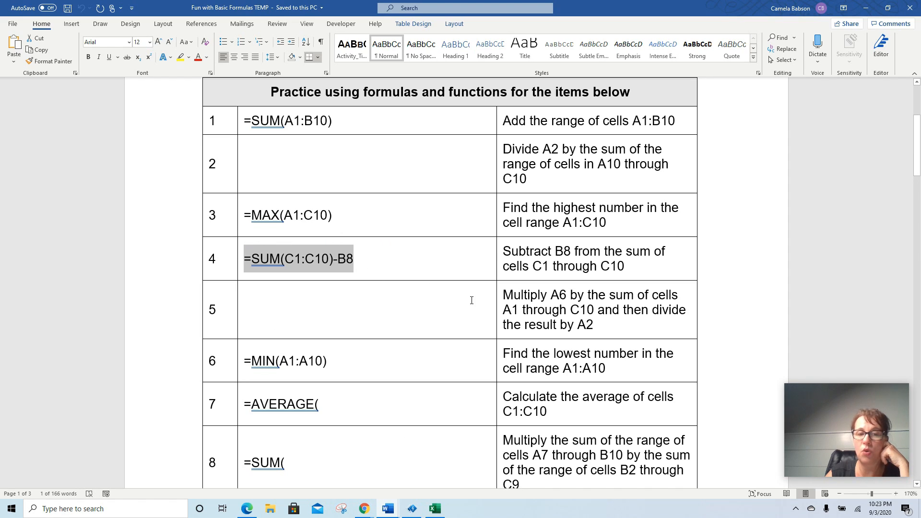
click(439, 309)
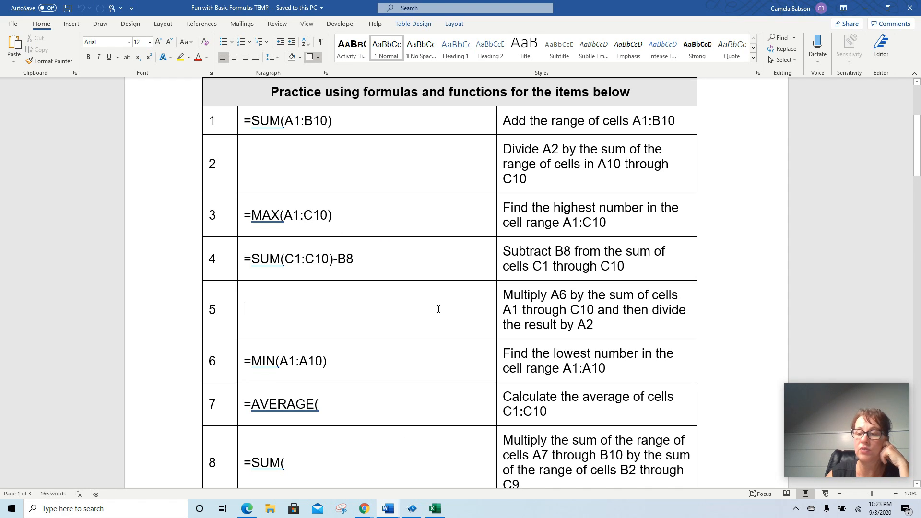
scroll(366, 345, down, 3)
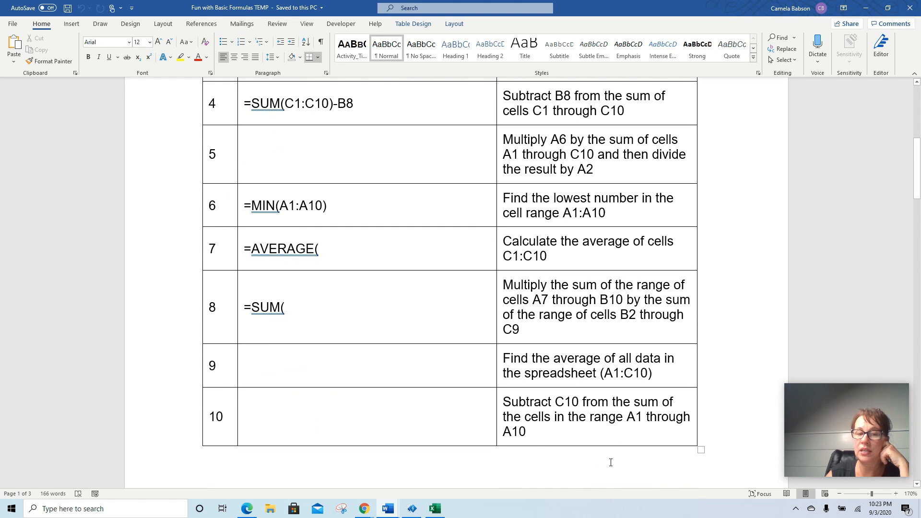
click(425, 419)
click(413, 263)
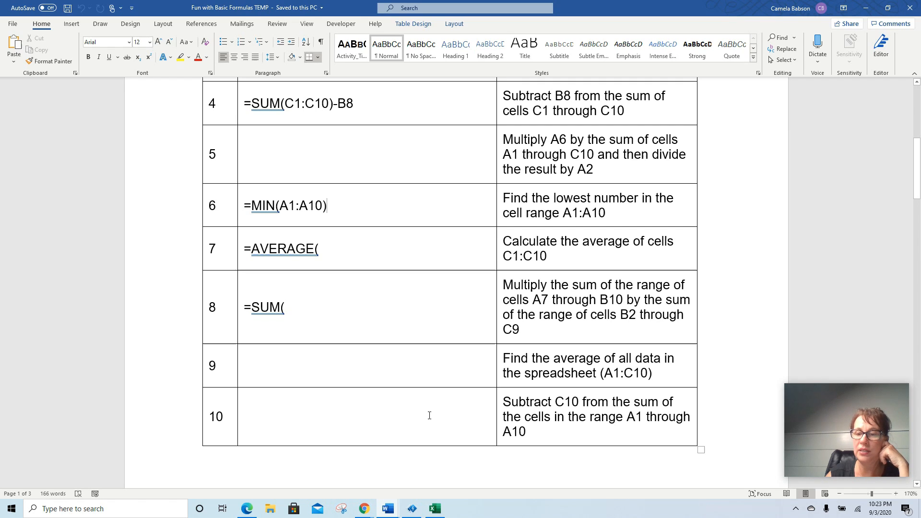
mouse_move(412, 508)
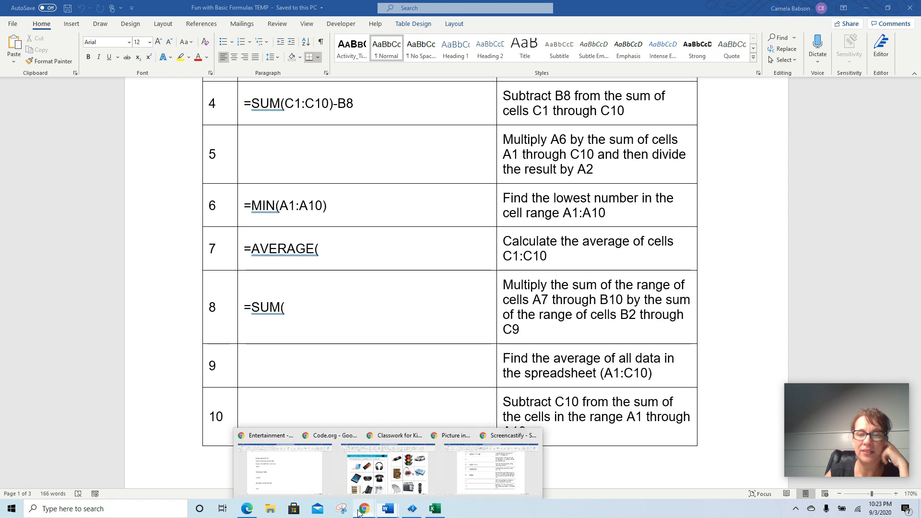
mouse_move(364, 510)
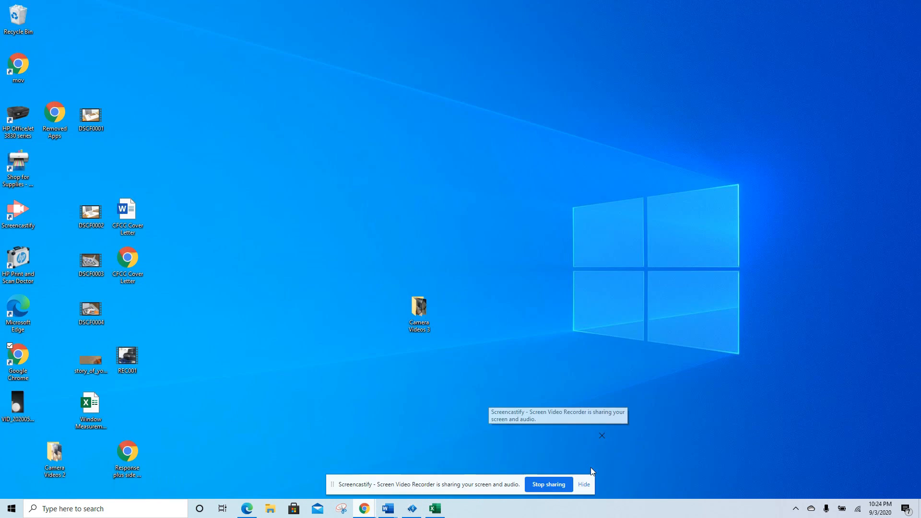